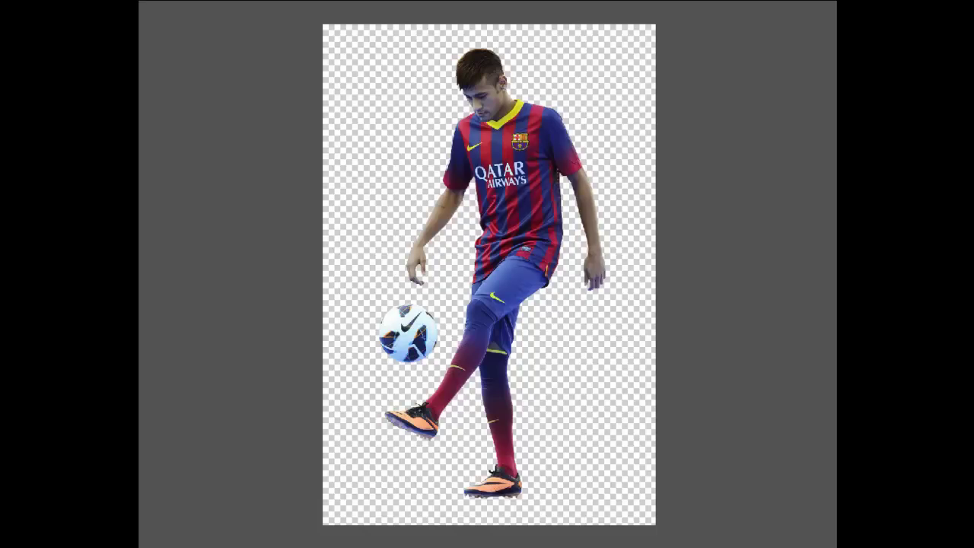
Create a new 1400 × 1400 document and position the cut-out footballer on it.
key("alt+f")
key("n")
key("Return")
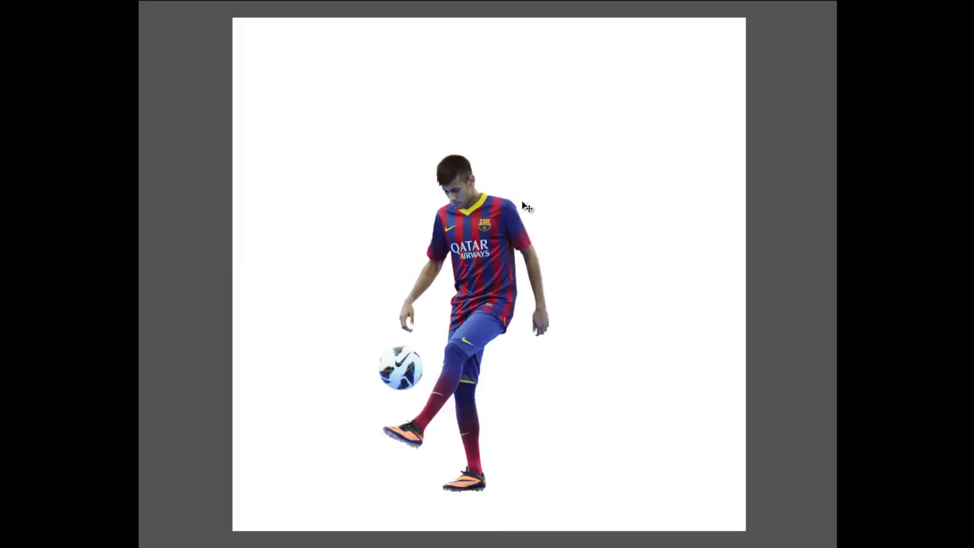
left_click_drag(525, 207, 528, 133)
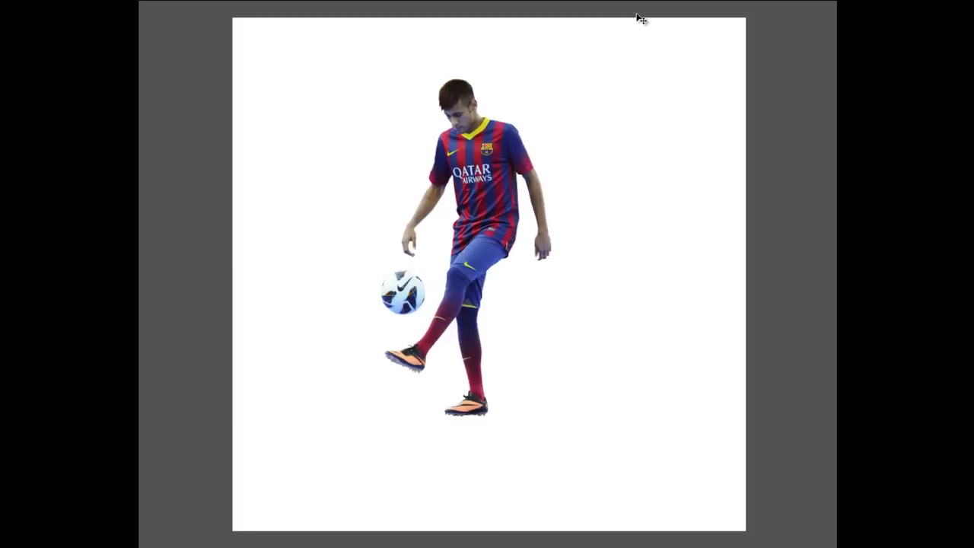
left_click_drag(536, 328, 477, 368)
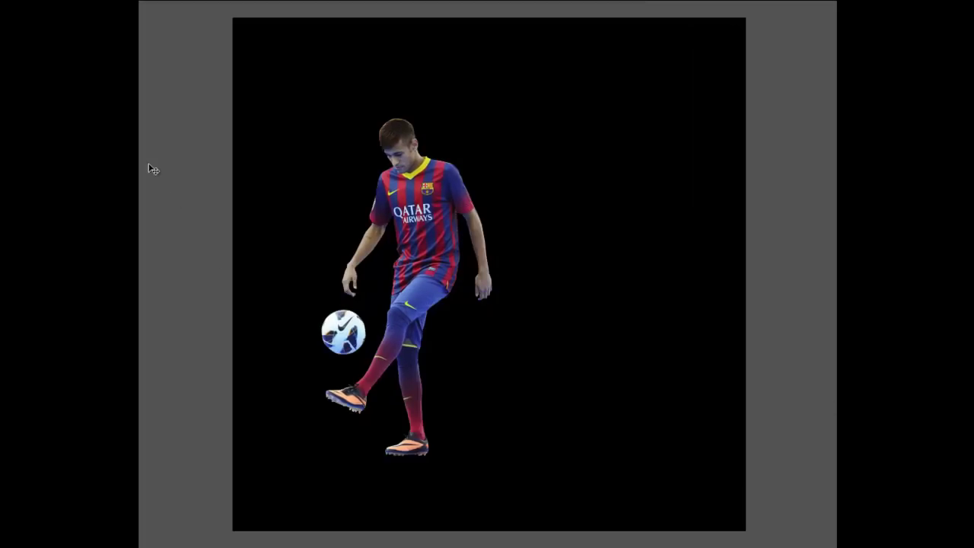
Paint an 87 px soft white dab and stretch it into a wide streak under the feet.
right_click(470, 335)
left_click_drag(540, 343, 504, 346)
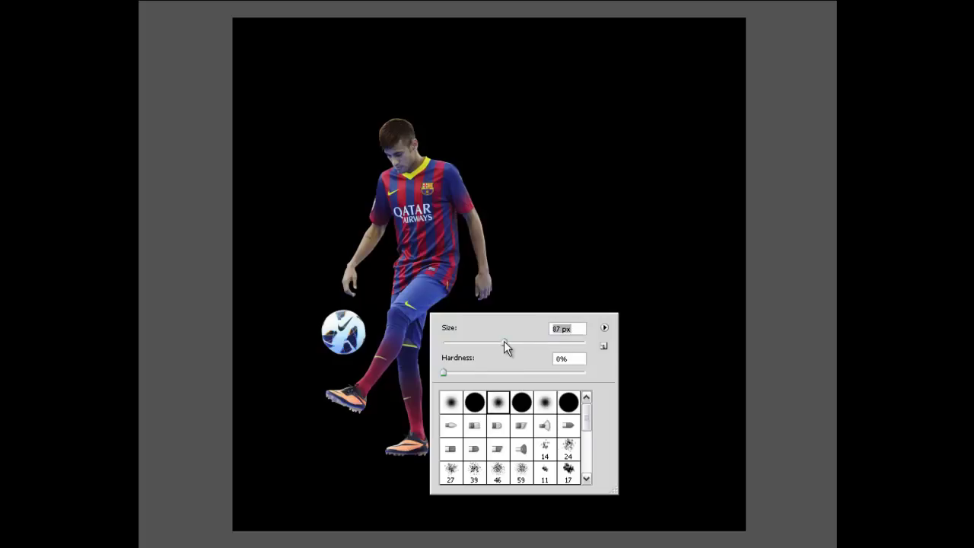
left_click(547, 263)
key("ctrl+t")
mouse_move(577, 289)
left_mouse_down()
mouse_move(825, 345)
mouse_move(814, 296)
left_mouse_up()
mouse_move(702, 269)
left_mouse_down()
mouse_move(479, 450)
mouse_move(447, 459)
left_mouse_up()
key("Return")
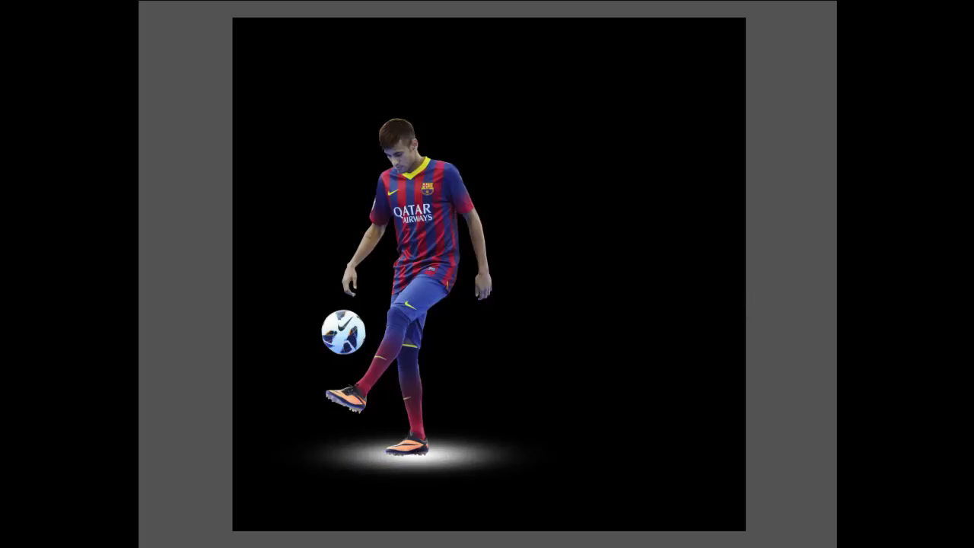
Dim the floor glow to 30% opacity and place a copy across the chest.
key("3")
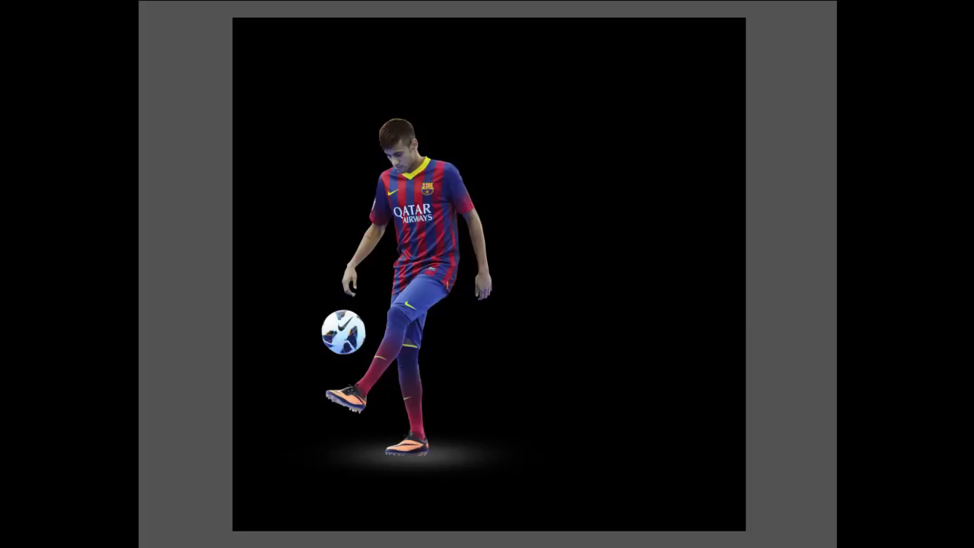
left_click_drag(488, 252, 485, 182)
key("ctrl+t")
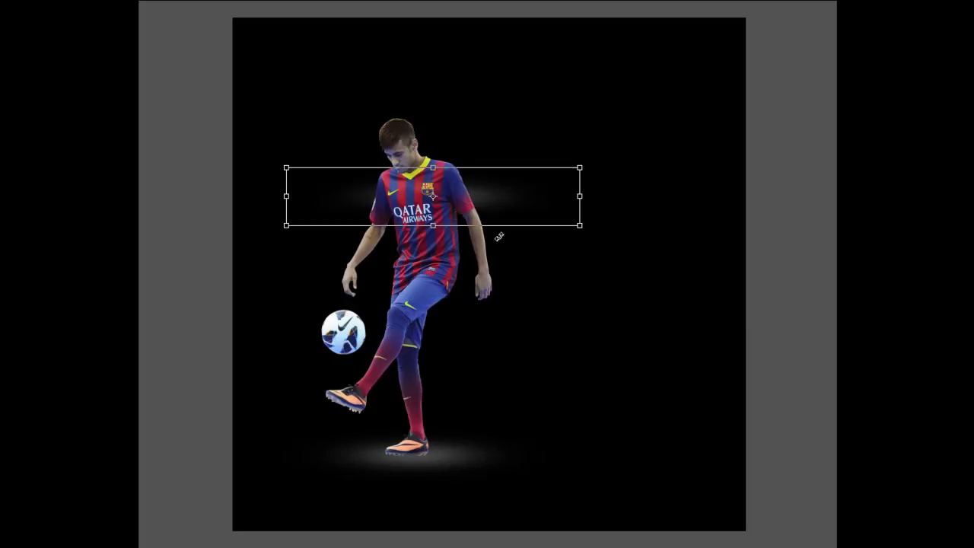
Enlarge the chest glow copy into a large soft radial light behind the player.
mouse_move(579, 226)
left_mouse_down()
mouse_move(702, 450)
mouse_move(511, 290)
left_mouse_up()
left_click_drag(477, 331, 477, 476)
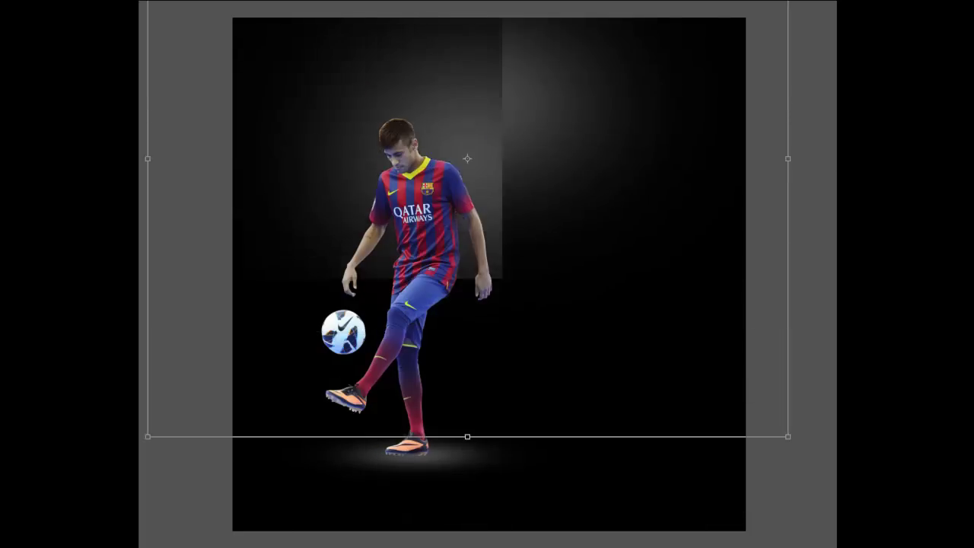
left_click_drag(511, 186, 516, 220)
key("Return")
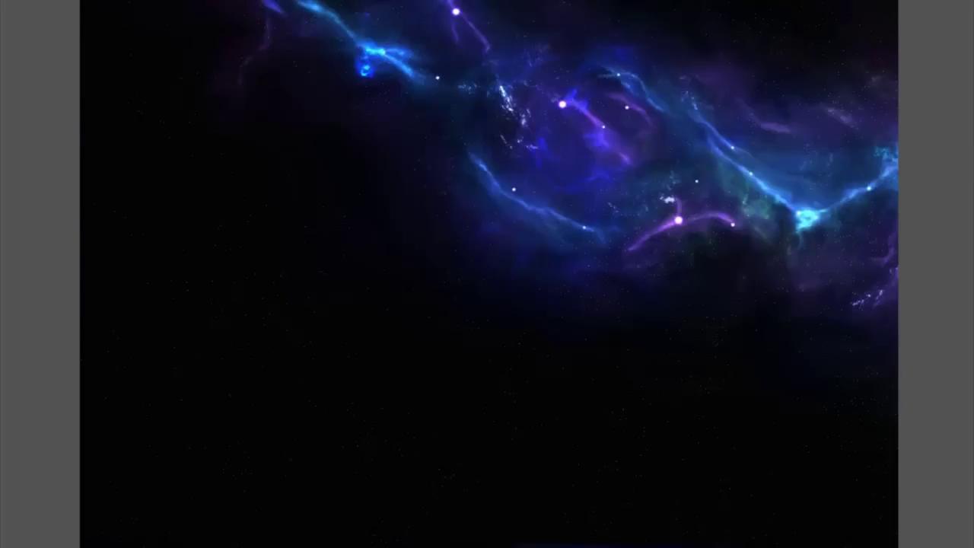
Delete Layer 1 and rotate the nebula 90° clockwise behind the player.
key("Delete")
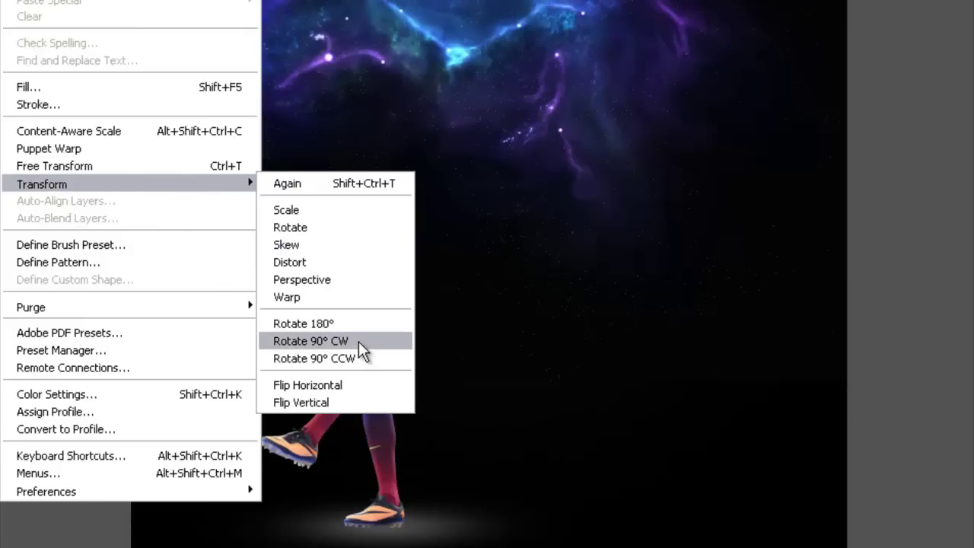
left_click(358, 342)
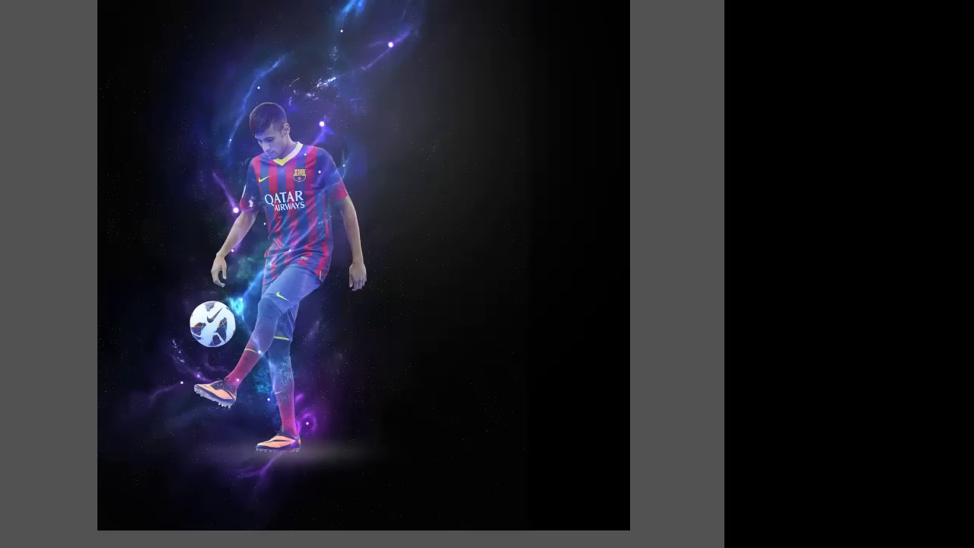
Flip the nebula horizontally and pick a toning brush for the player's legs.
left_click(251, 345)
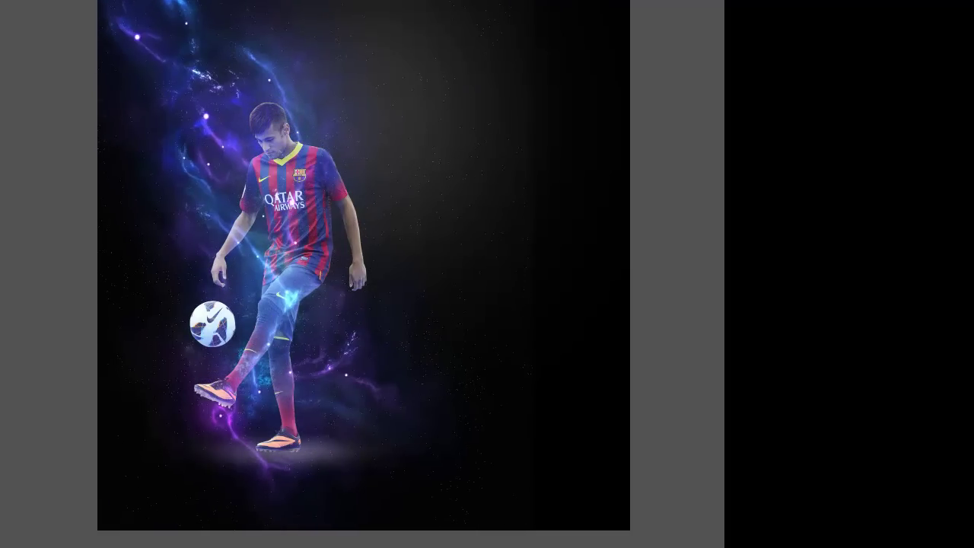
key("alt+e")
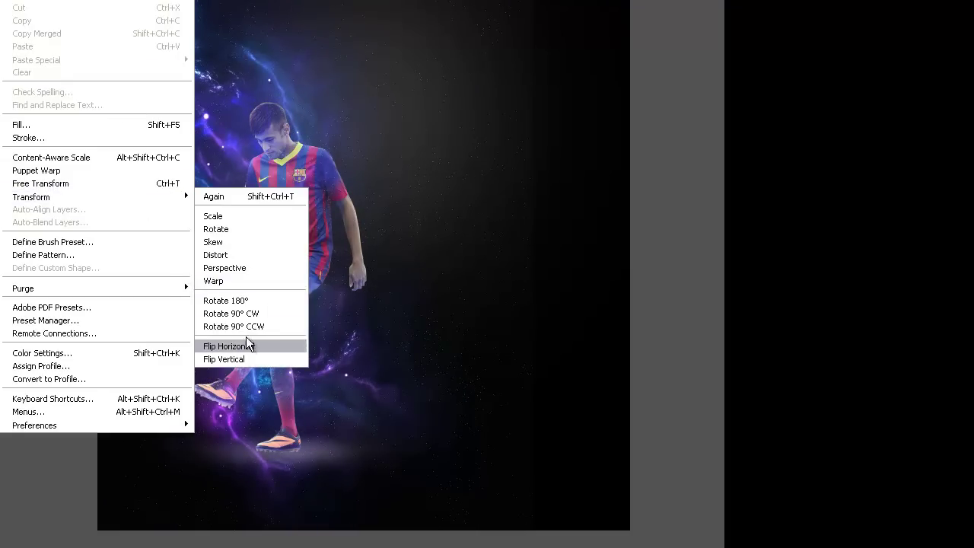
left_click(246, 343)
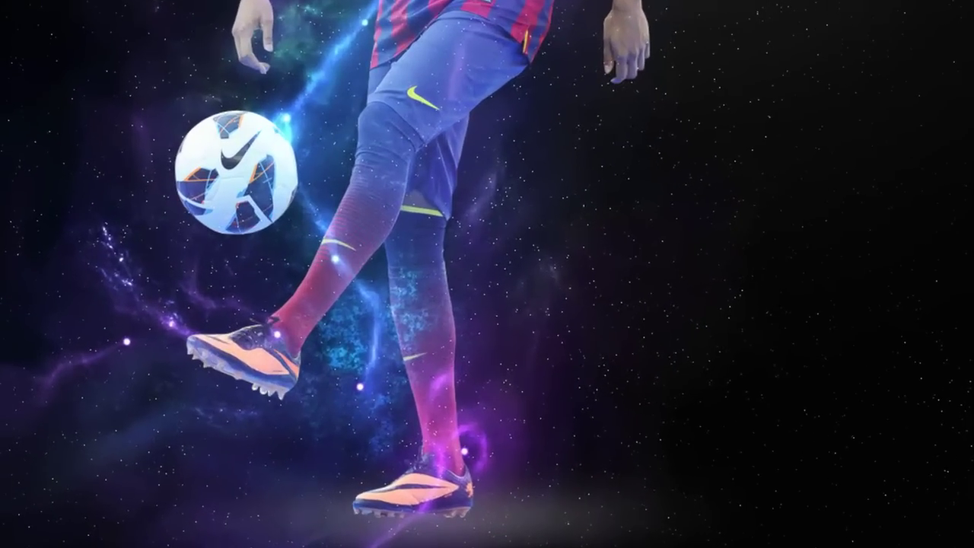
left_click(26, 233)
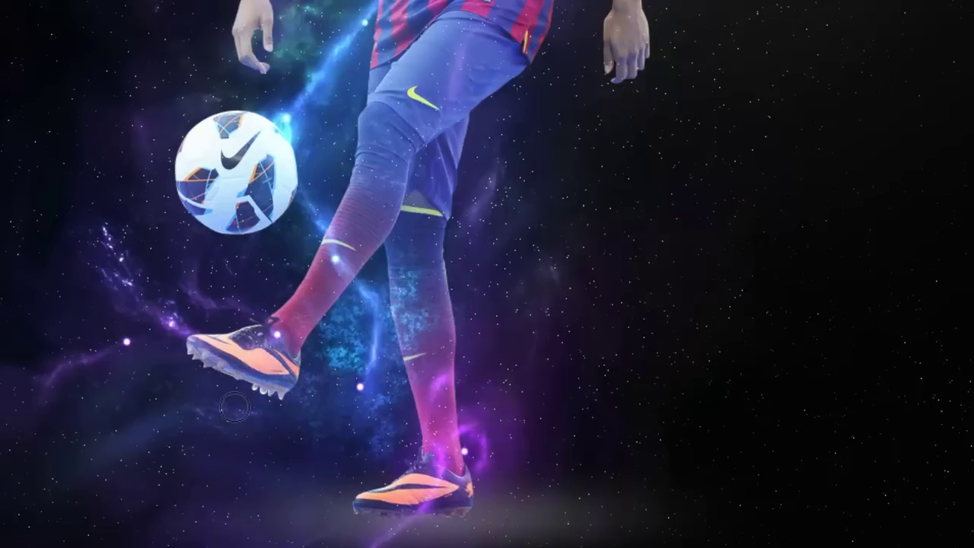
key("ctrl+0")
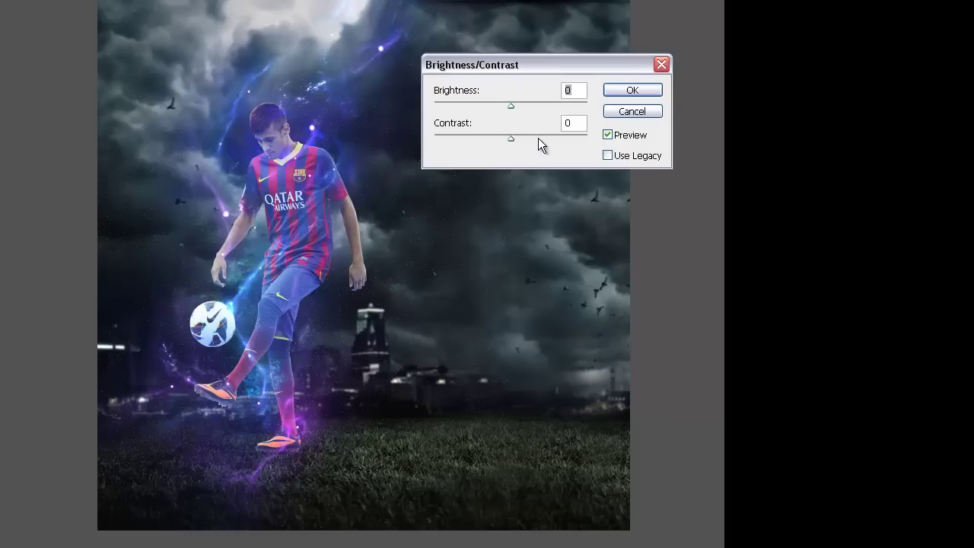
Tone the stadium backdrop with Brightness/Contrast at brightness -46, contrast 38.
left_click_drag(538, 138, 587, 137)
left_click_drag(508, 107, 487, 107)
left_click_drag(587, 138, 540, 138)
left_click(633, 90)
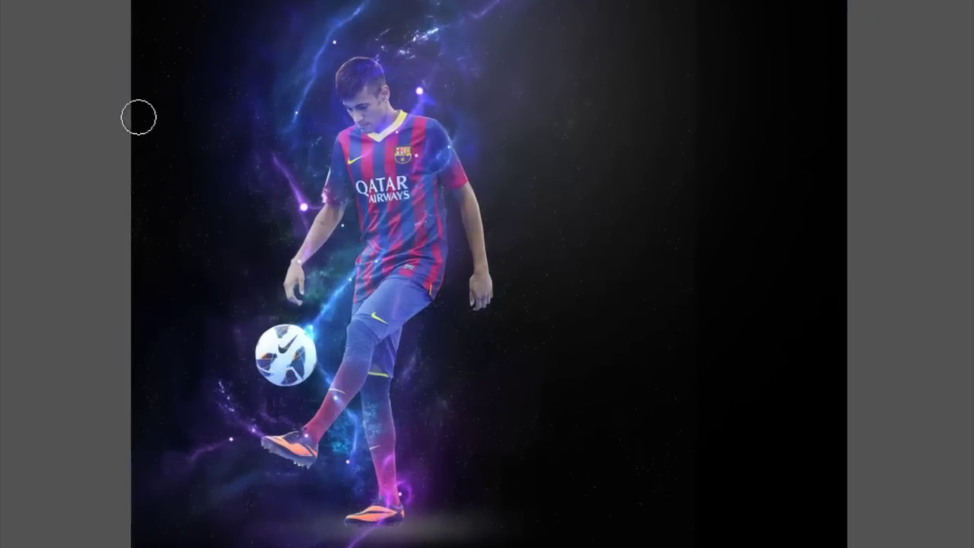
Paint the backdrop mask with a large soft brush, leaving faint clouds, smoke and stadium detail.
right_click(366, 137)
key("Escape")
right_click(574, 119)
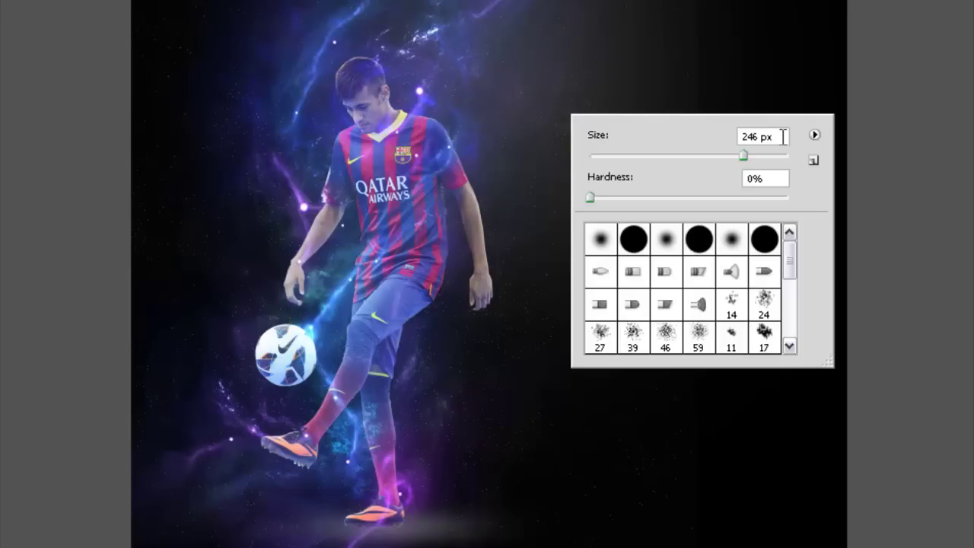
key("Return")
mouse_move(474, 185)
left_mouse_down()
mouse_move(597, 547)
mouse_move(327, 547)
mouse_move(392, 533)
mouse_move(339, 547)
left_mouse_up()
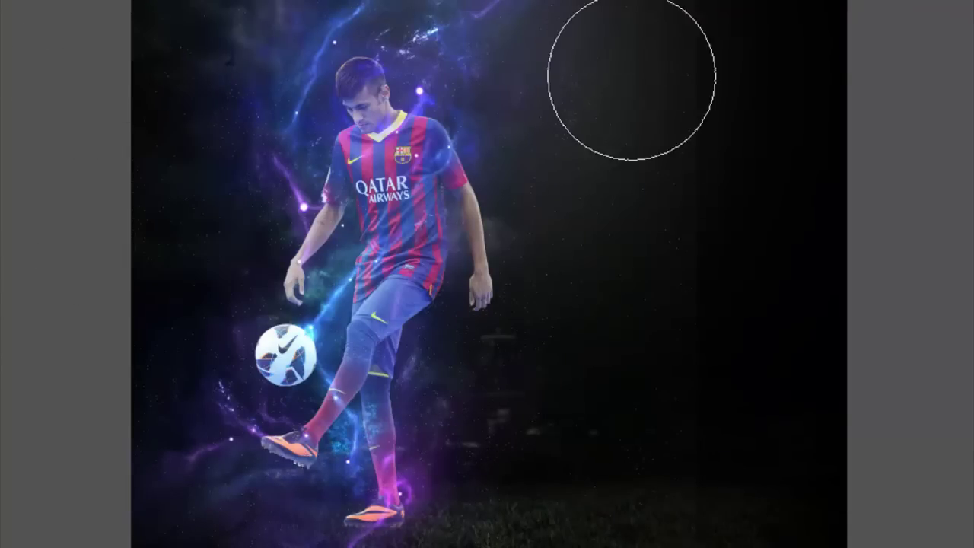
left_click(772, 11)
mouse_move(682, 294)
left_mouse_down()
mouse_move(691, 383)
mouse_move(604, 424)
mouse_move(709, 462)
left_mouse_up()
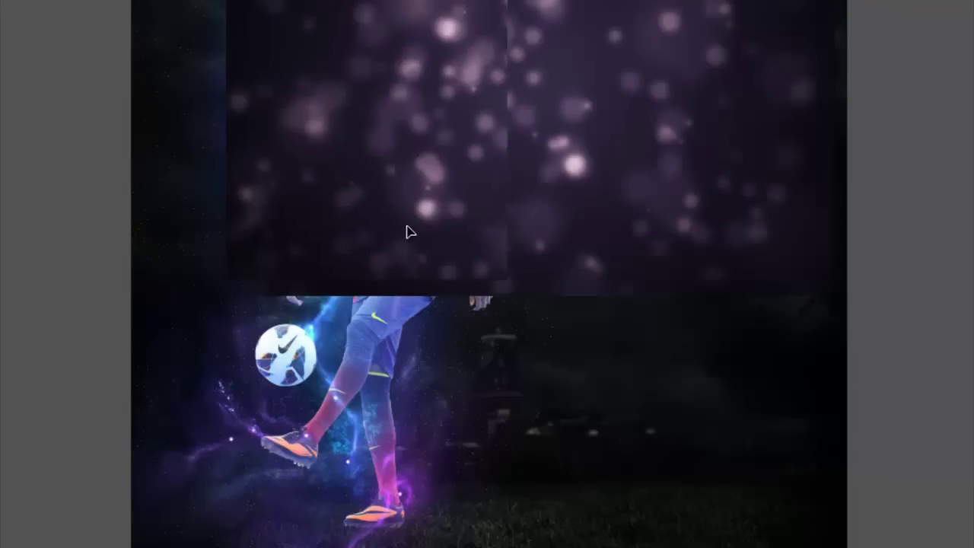
Move the bokeh over the composite and cycle its blend mode for a soft overlay.
left_click_drag(409, 230, 322, 325)
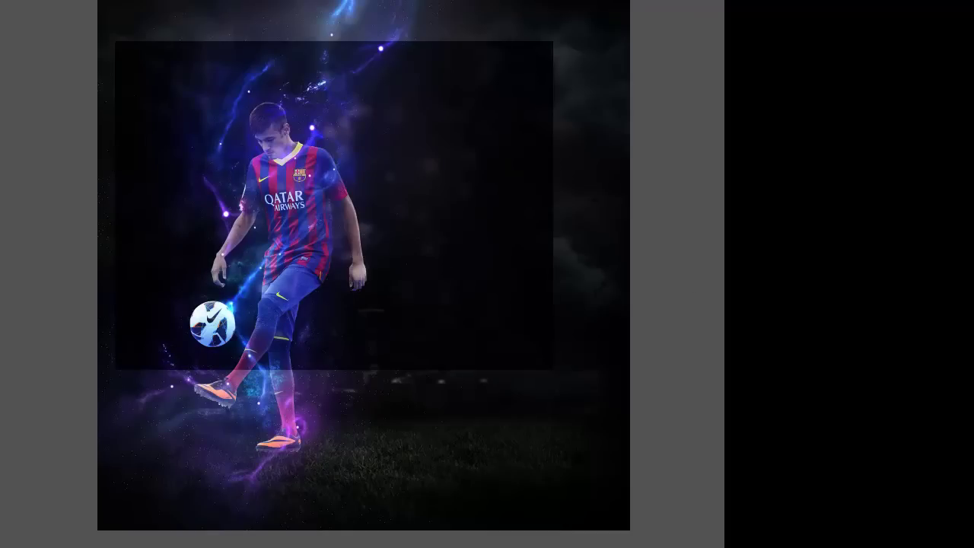
key("shift+plus")
key("shift+plus")
key("shift+plus")
key("shift+plus")
key("shift+plus")
key("shift+plus")
key("shift+plus")
key("shift+plus")
key("shift+plus")
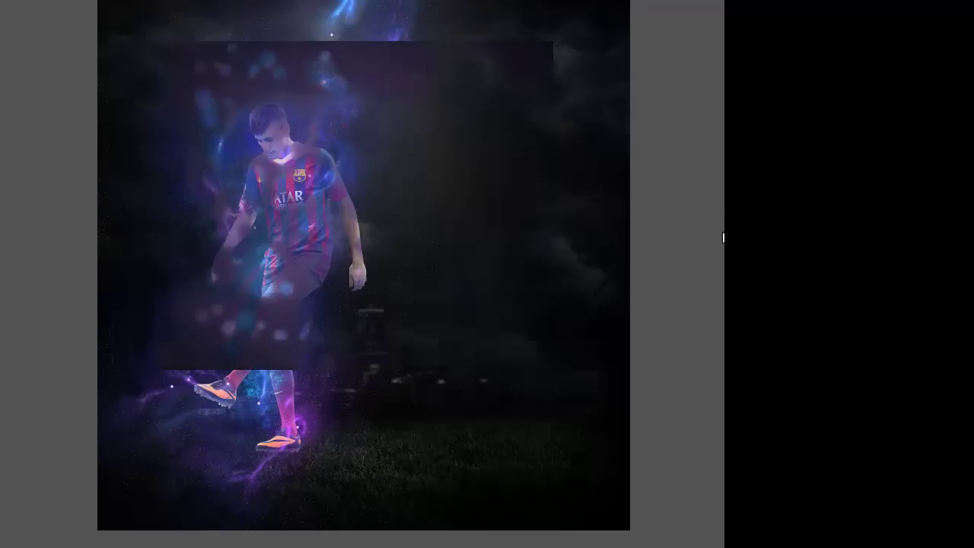
key("shift+plus")
key("shift+plus")
key("shift+plus")
key("shift+plus")
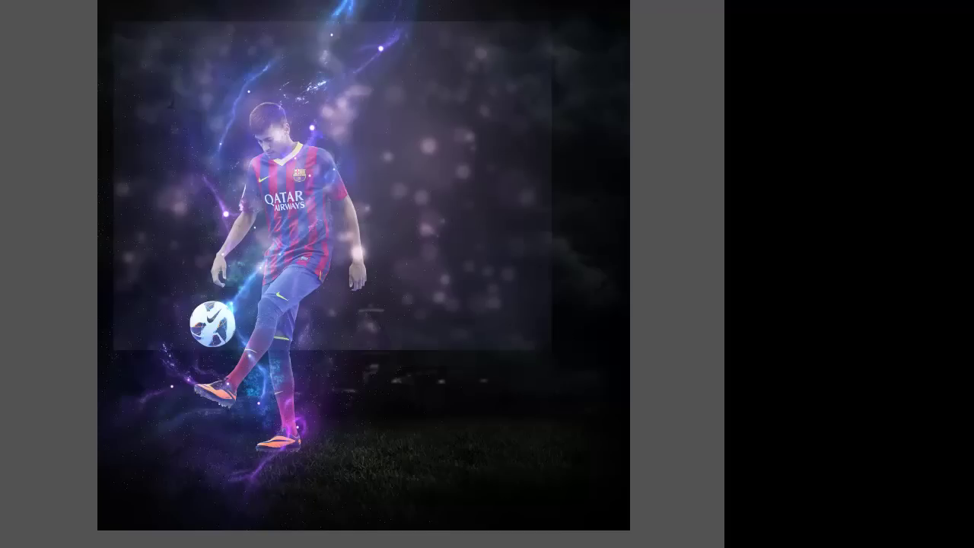
Apply Brightness/Contrast to the bokeh with brightness -63 and contrast 100.
key("alt+i")
key("j")
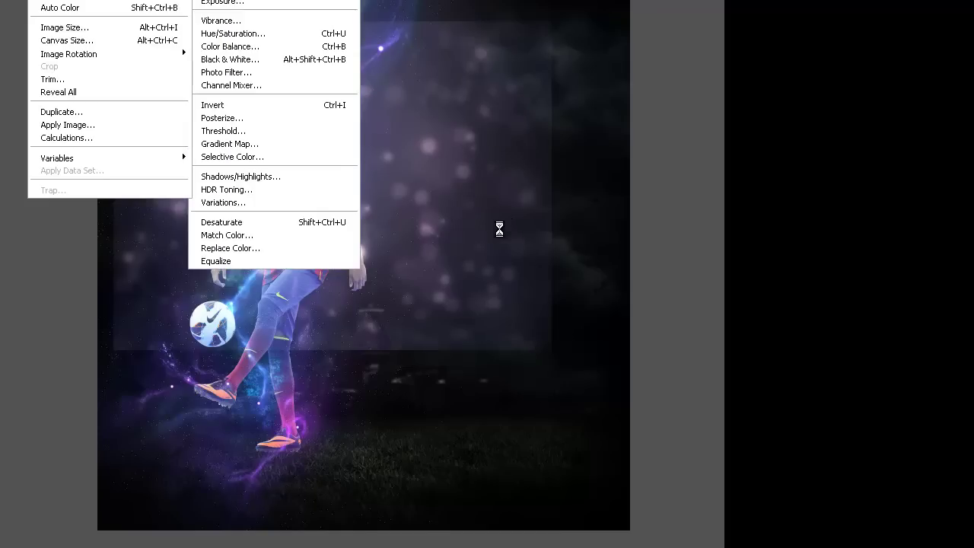
key("c")
left_click_drag(687, 106, 789, 105)
mouse_move(686, 61)
left_mouse_down()
mouse_move(625, 64)
mouse_move(644, 63)
left_mouse_up()
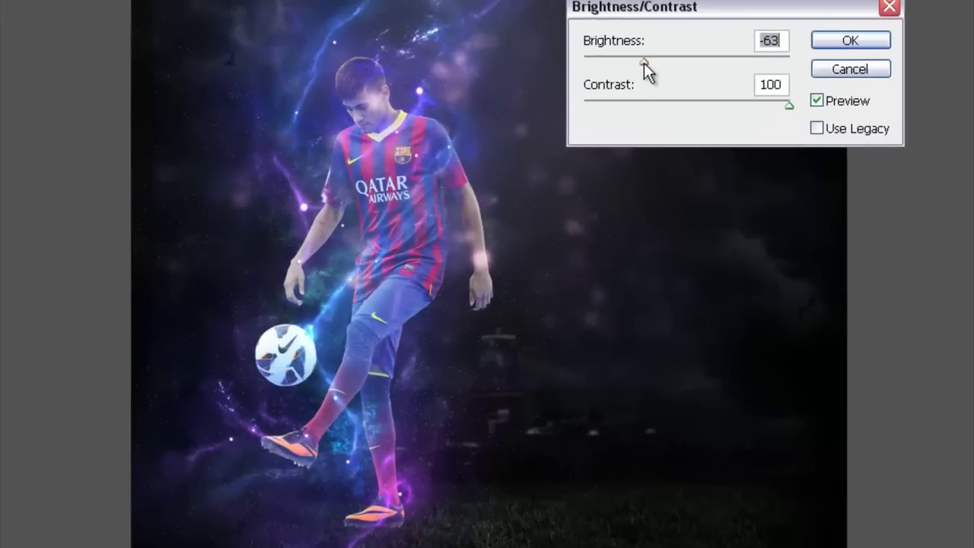
key("Return")
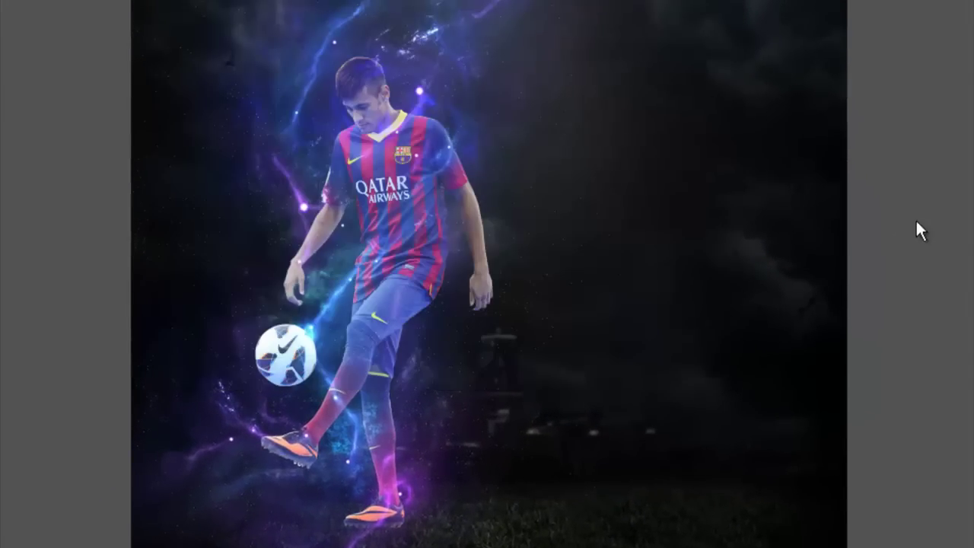
Add a Color Balance adjustment with midtones −6, −20, +33 toward blue.
left_click(877, 308)
left_click_drag(879, 446, 884, 447)
left_click_drag(843, 361, 848, 361)
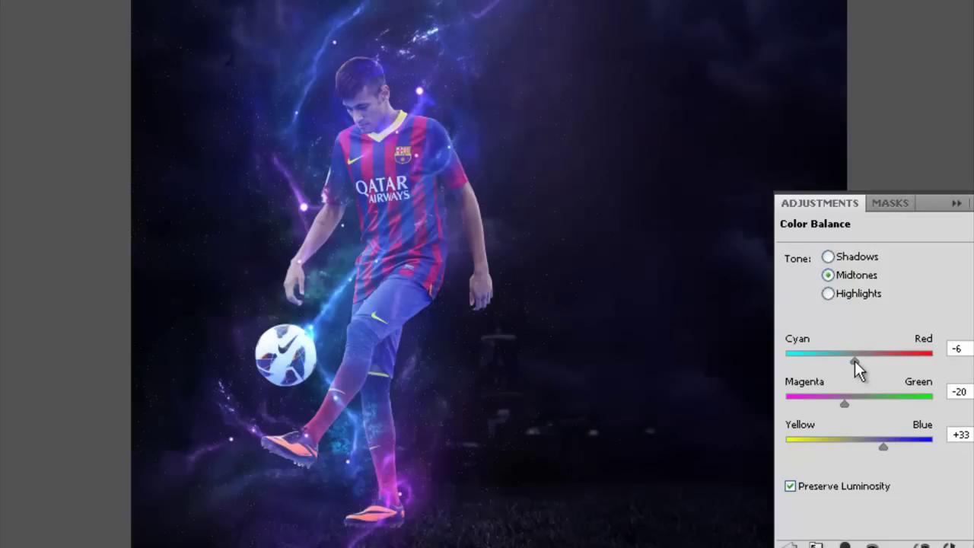
left_click(956, 204)
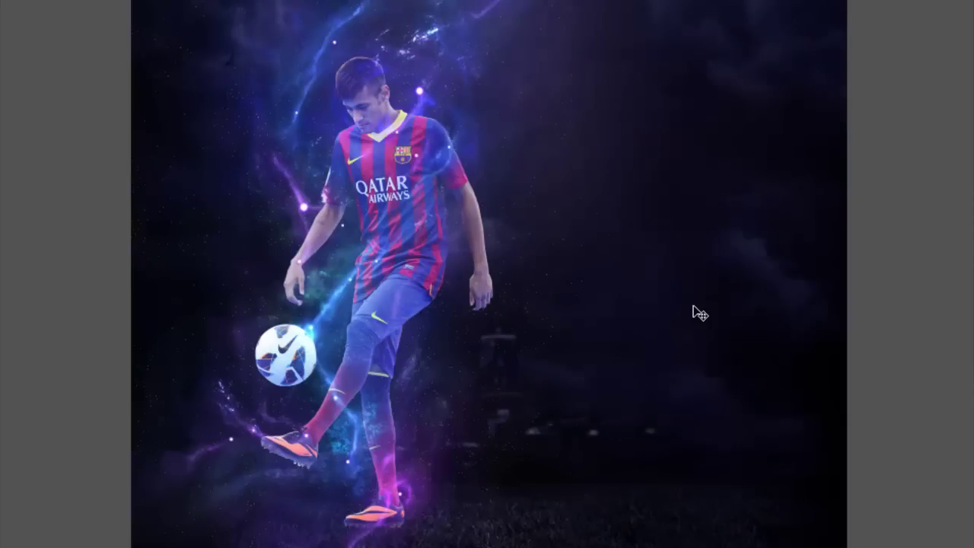
key("ctrl+plus")
key("ctrl+plus")
key("ctrl+plus")
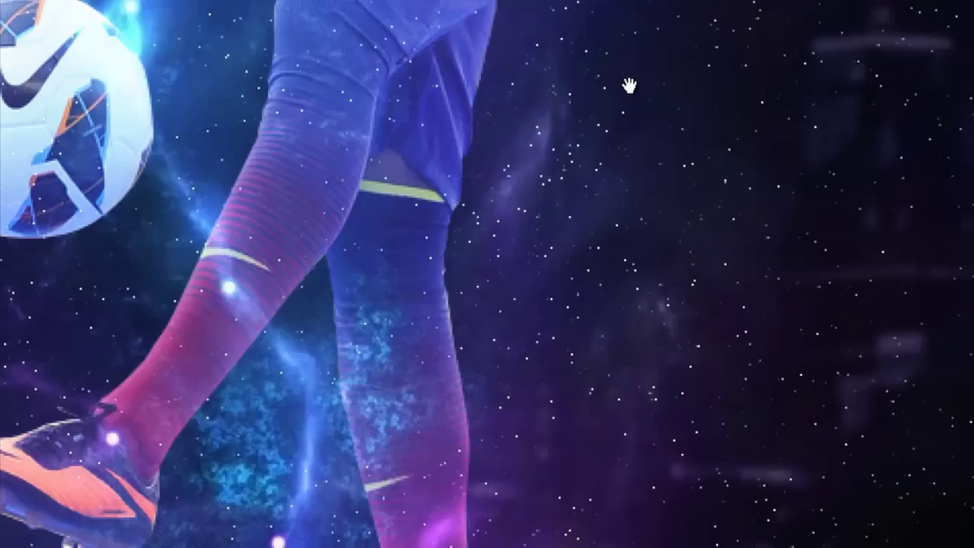
Apply Smart Sharpen to the footballer.
left_click_drag(576, 131, 520, 276)
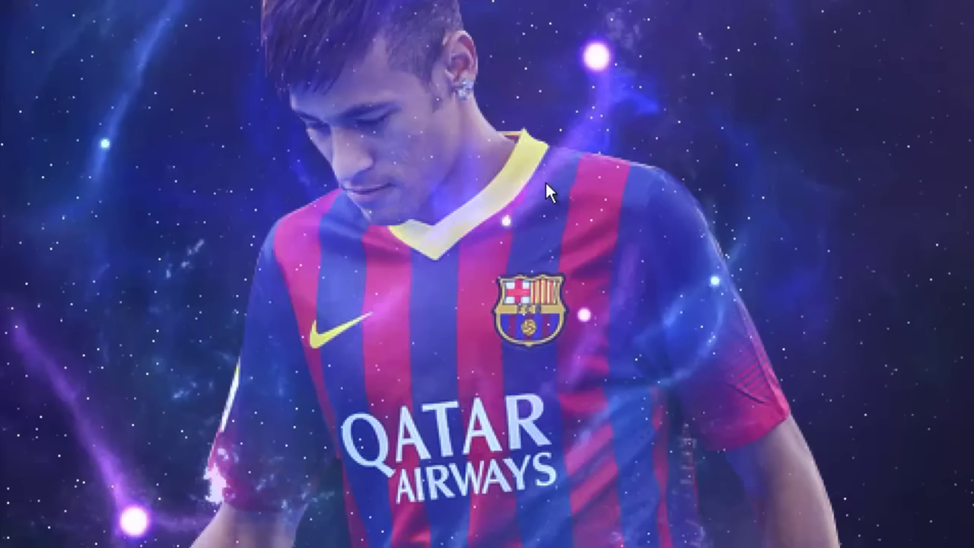
left_click(495, 146)
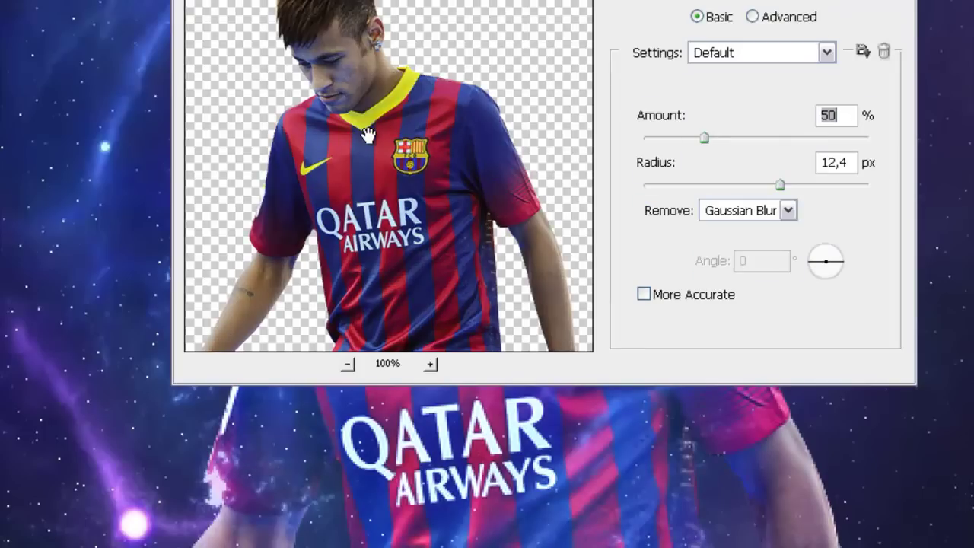
left_click_drag(369, 135, 383, 115)
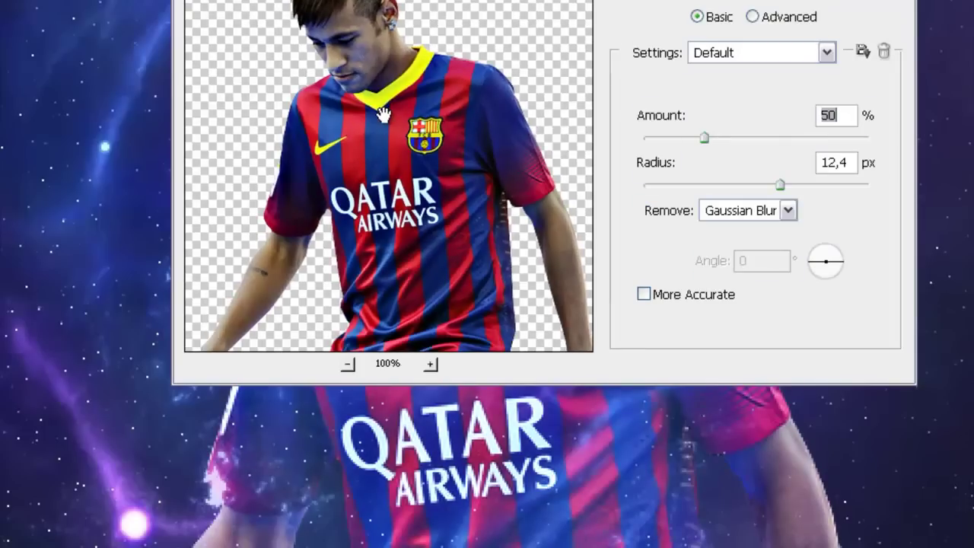
key("Return")
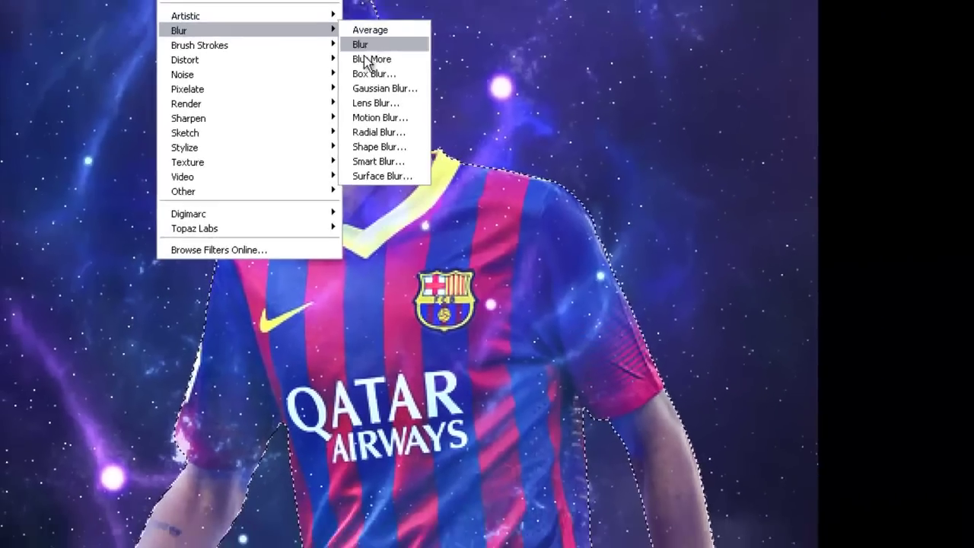
Add a subtle Gaussian Blur and 1% noise to the player.
left_click(382, 89)
left_click_drag(689, 323, 612, 323)
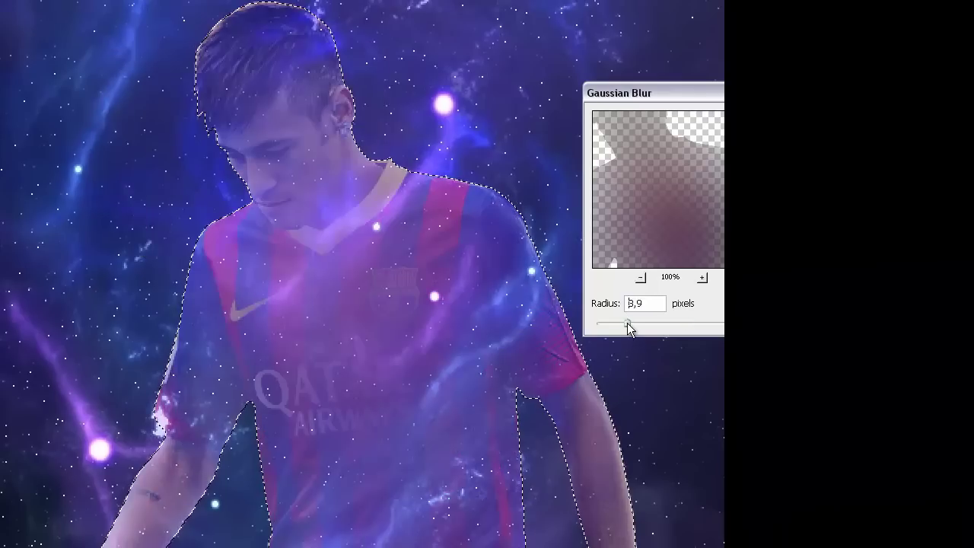
key("Return")
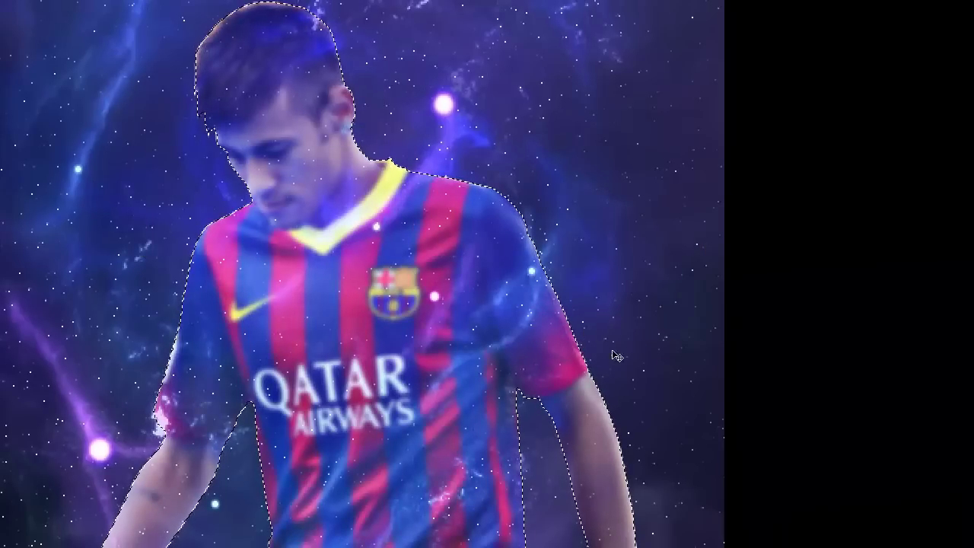
left_click(315, 92)
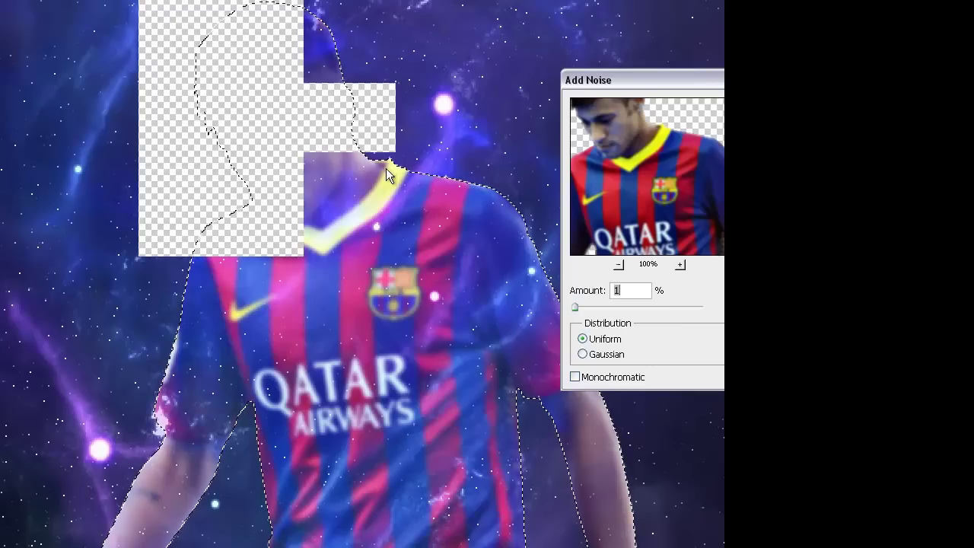
key("Return")
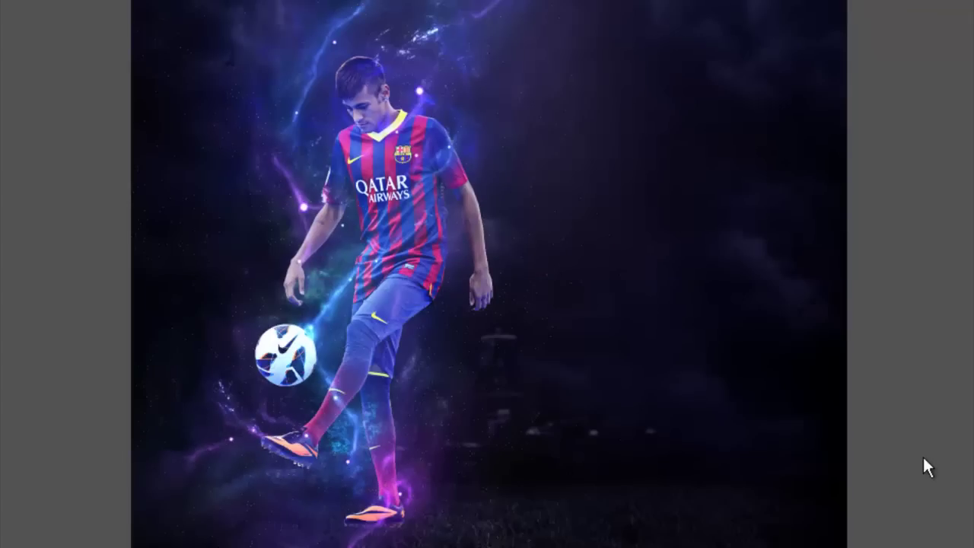
key("ctrl+plus")
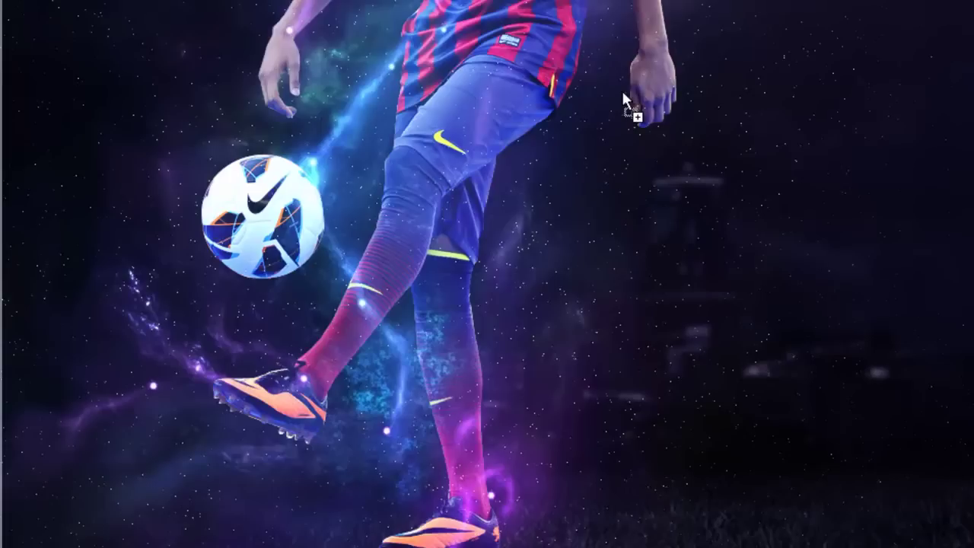
Bring the grass photo into the artwork and set brightness -97, contrast 85.
left_click_drag(631, 104, 406, 141)
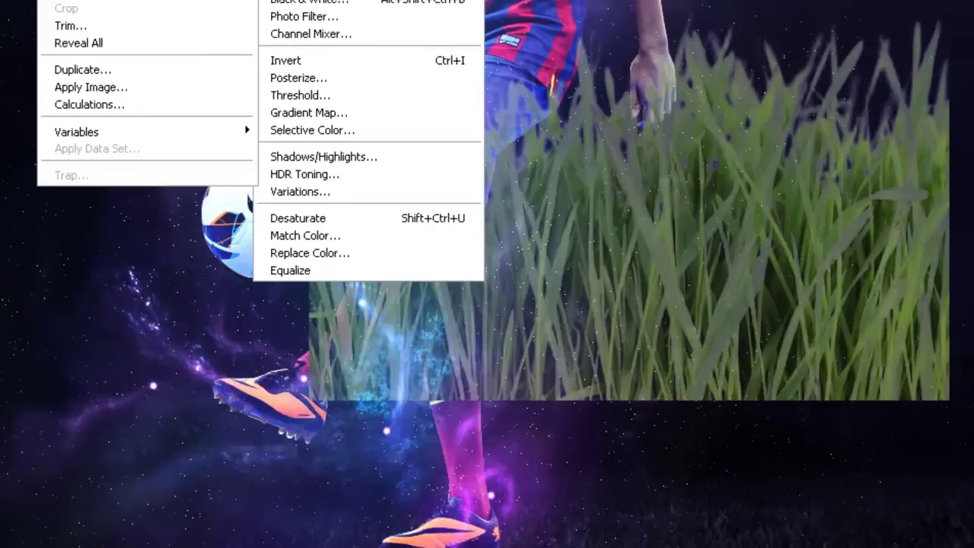
left_click_drag(687, 106, 774, 105)
left_click_drag(636, 59, 621, 60)
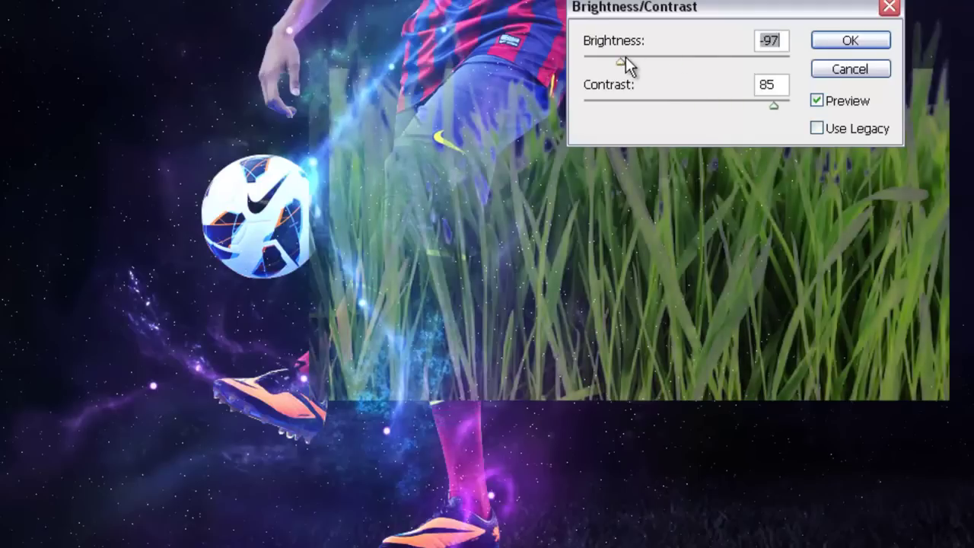
key("Return")
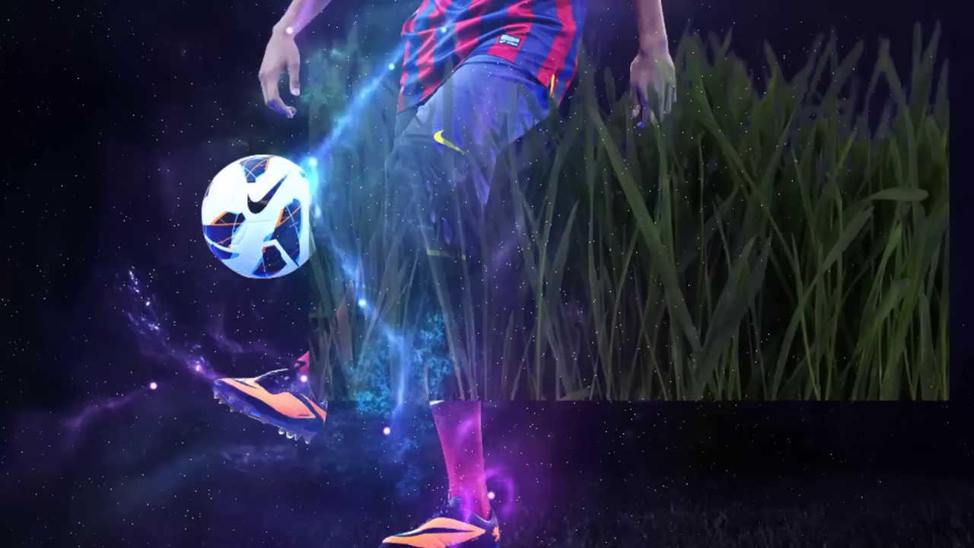
Shrink the grass into a small patch beneath the player's right foot.
key("ctrl+t")
left_click_drag(625, 198, 533, 267)
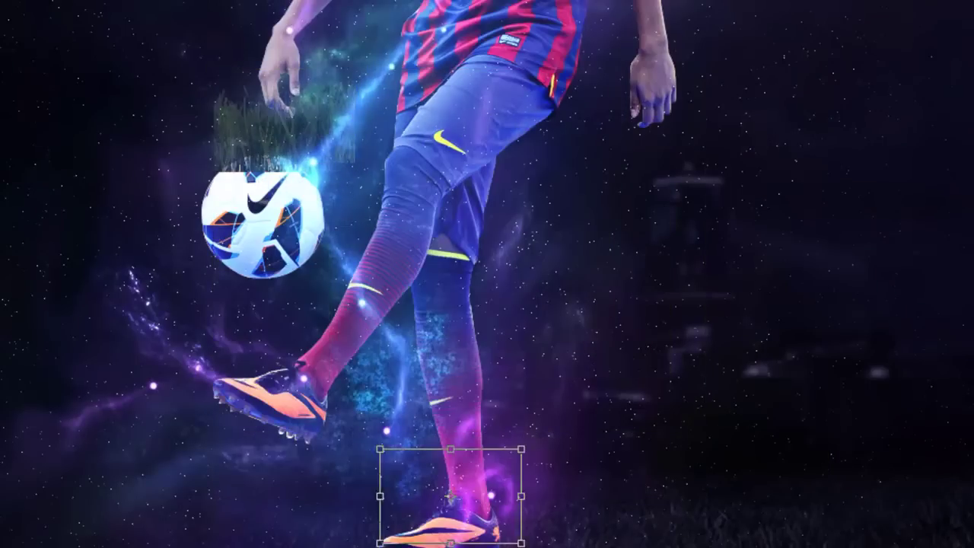
left_click_drag(300, 533, 440, 542)
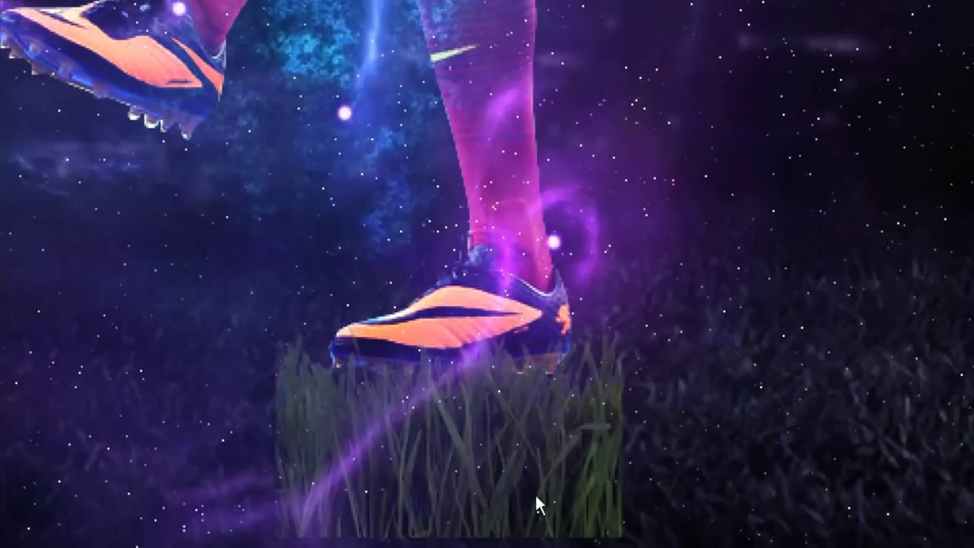
Softly erase the grass patch's lower edge, right side and area beneath the shoe.
right_click(670, 525)
mouse_move(580, 521)
left_mouse_down()
mouse_move(369, 502)
mouse_move(272, 379)
left_mouse_up()
left_click_drag(409, 363, 500, 391)
left_click_drag(413, 429, 659, 376)
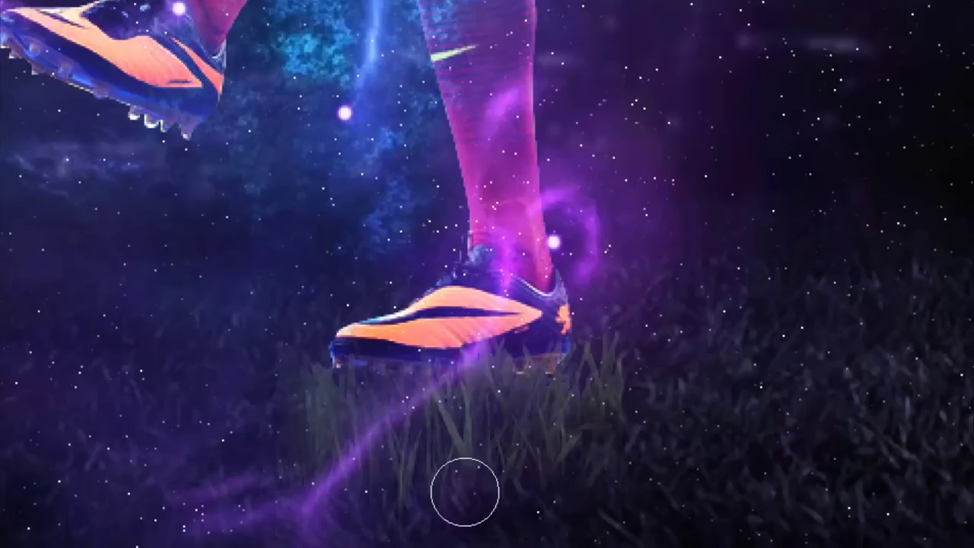
Apply a Hue/Saturation adjustment to the grass and raise its contrast to 43.
key("ctrl+u")
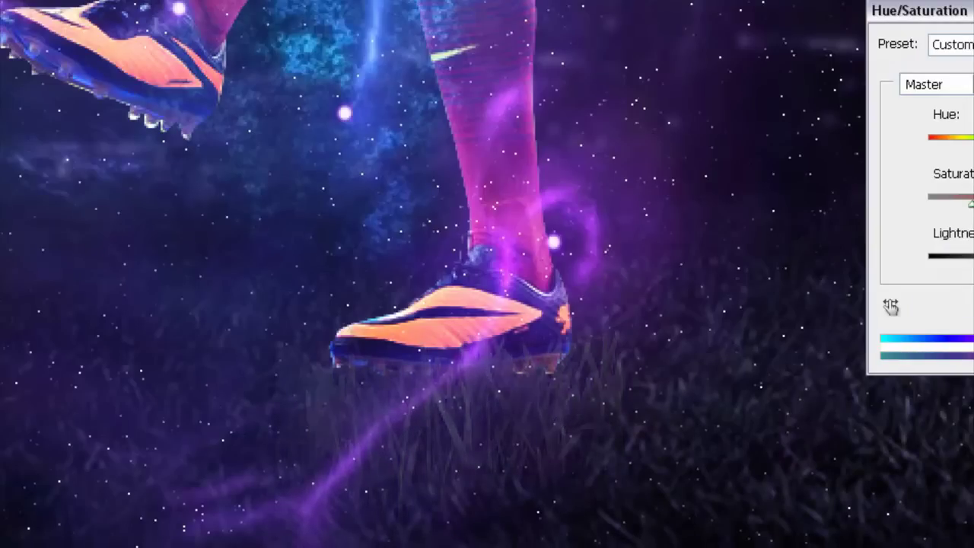
key("Return")
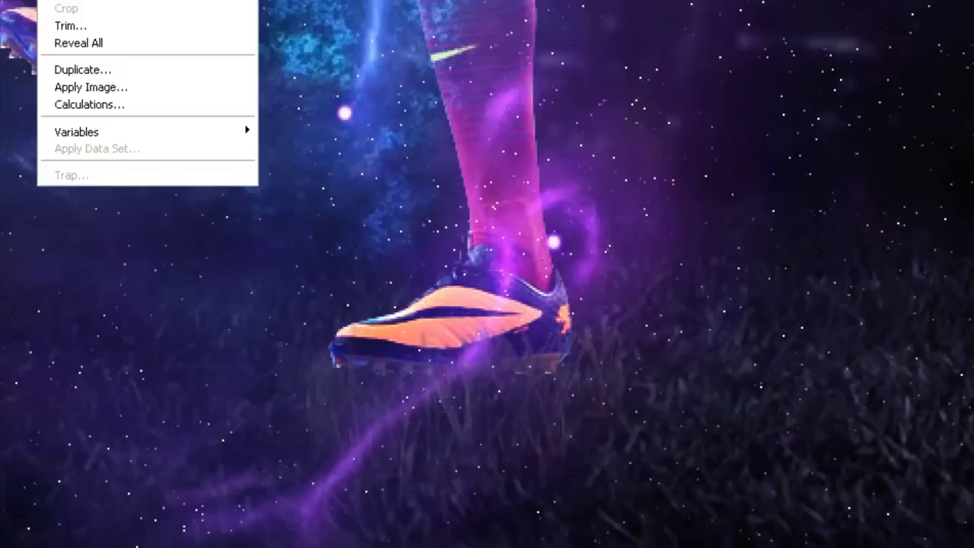
left_click(343, 4)
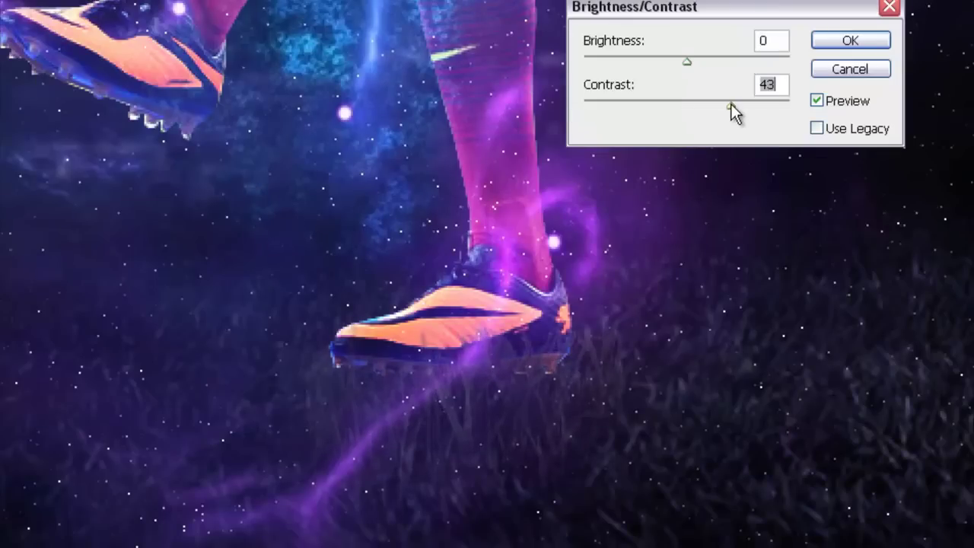
key("Return")
Choose a toolbar tool and confirm its brush size settings.
left_click(55, 234)
right_click(467, 361)
key("Return")
scroll(467, 353, "down", 5)
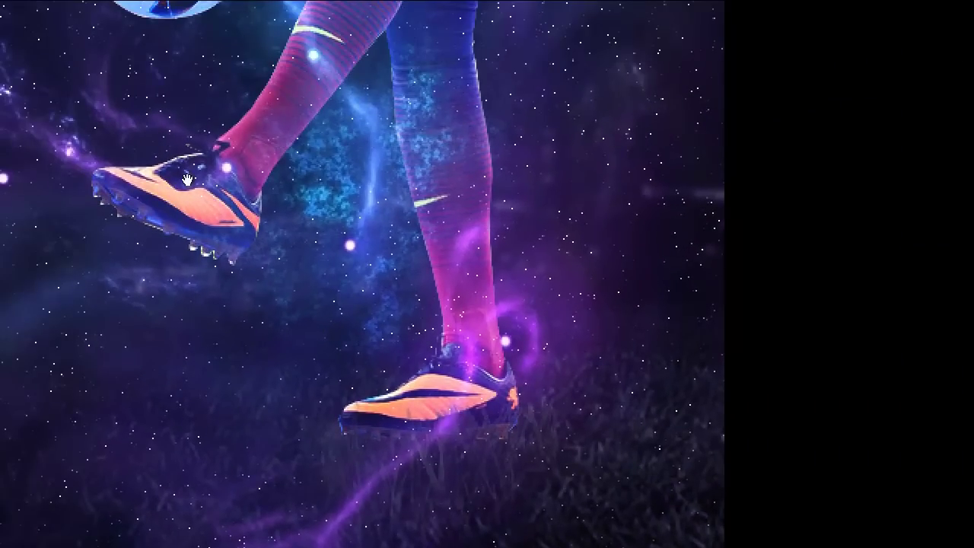
scroll(187, 193, "down", 2)
scroll(97, 176, "down", 3)
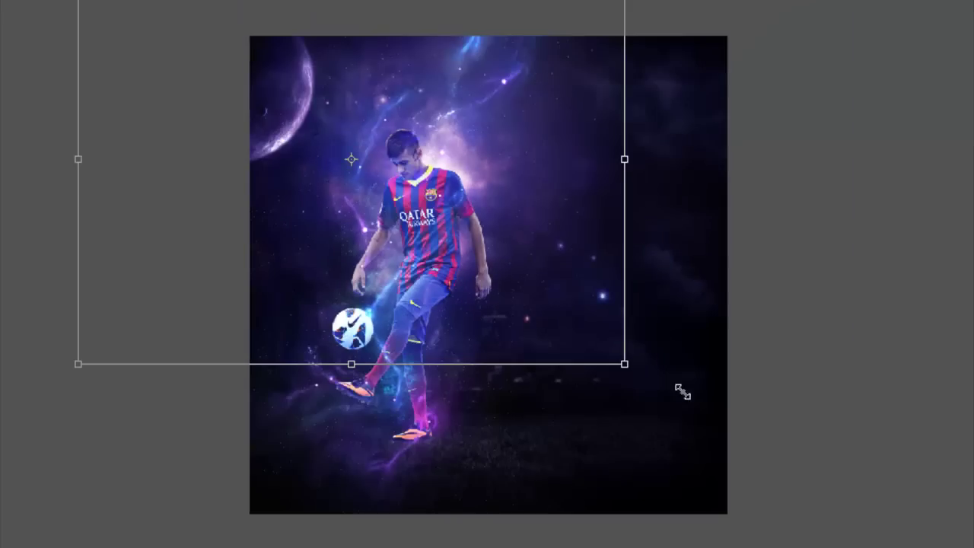
Enlarge the nebula layer and shift it up and to the left.
left_click_drag(629, 356, 713, 419)
mouse_move(498, 287)
left_mouse_down()
mouse_move(456, 274)
mouse_move(437, 257)
left_mouse_up()
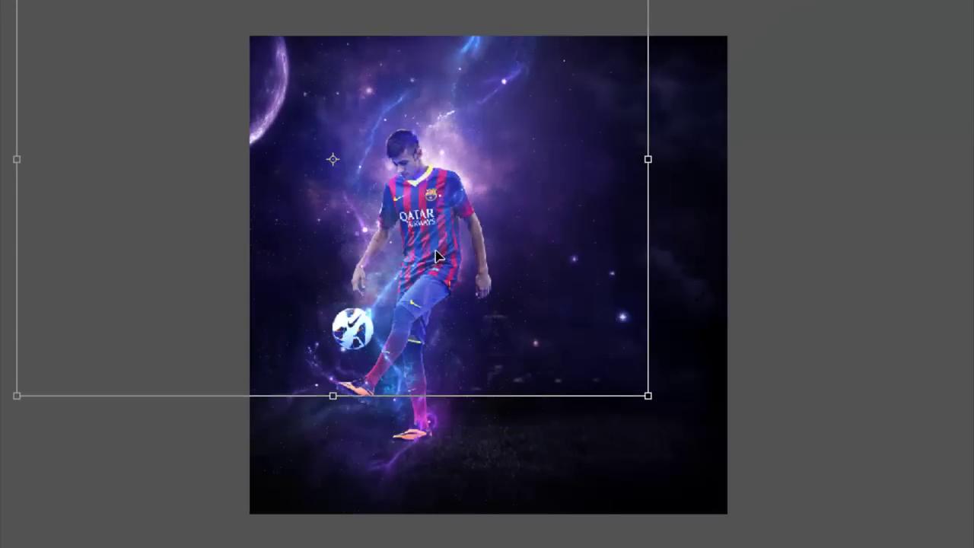
key("Return")
Set a large soft brush, first 193 px and then 380 px.
right_click(622, 204)
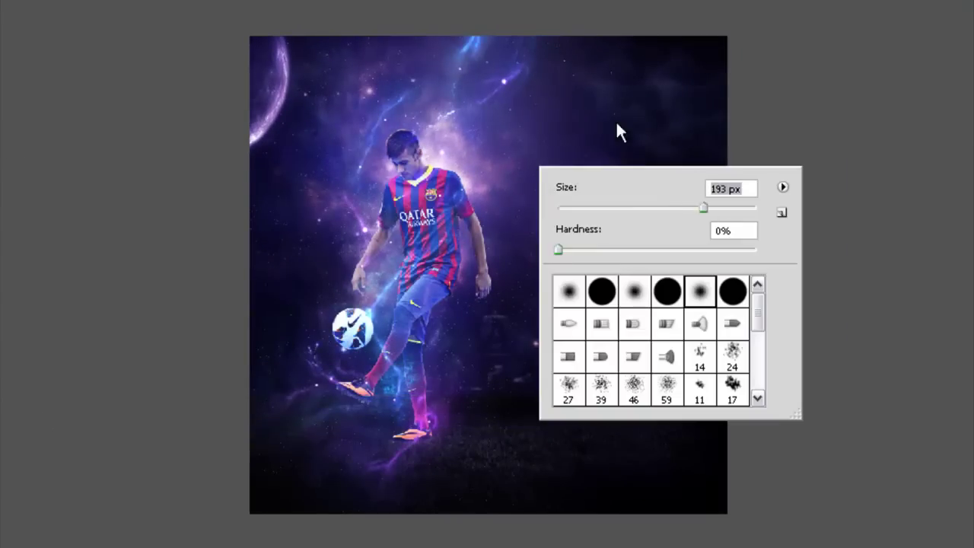
key("Return")
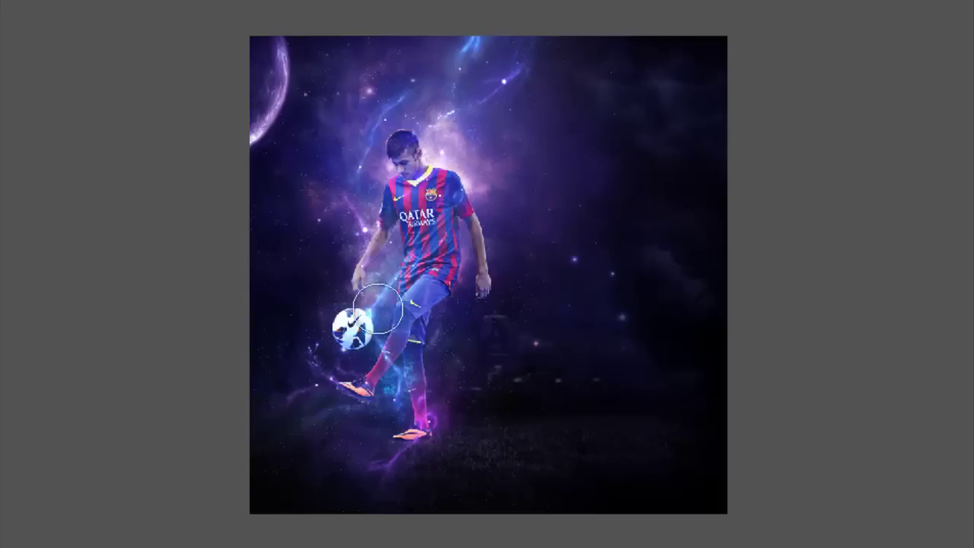
right_click(297, 120)
key("Return")
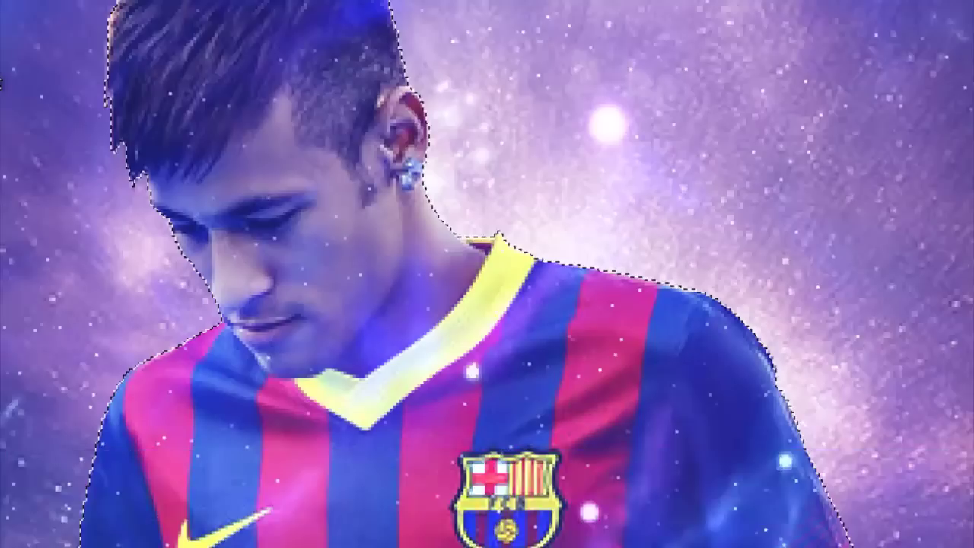
Refine the cutout edge along the neck, shoulder and arm with a 13 px brush.
right_click(538, 235)
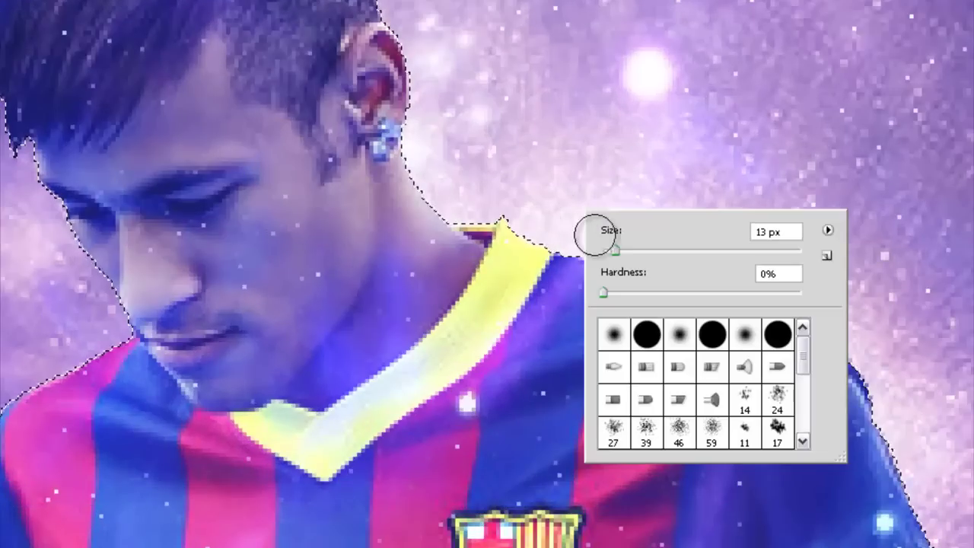
left_click_drag(441, 160, 803, 301)
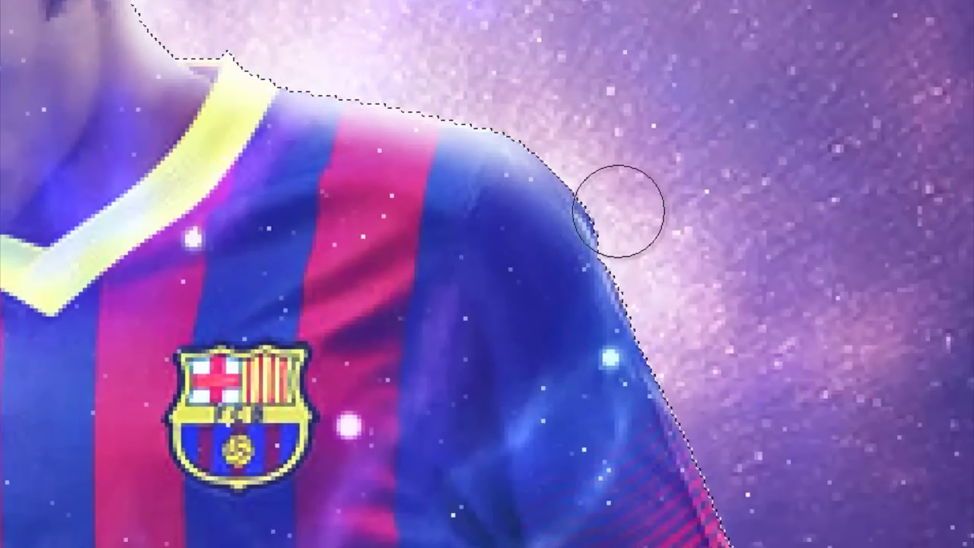
mouse_move(616, 211)
left_mouse_down()
mouse_move(714, 409)
mouse_move(476, 115)
mouse_move(646, 50)
left_mouse_up()
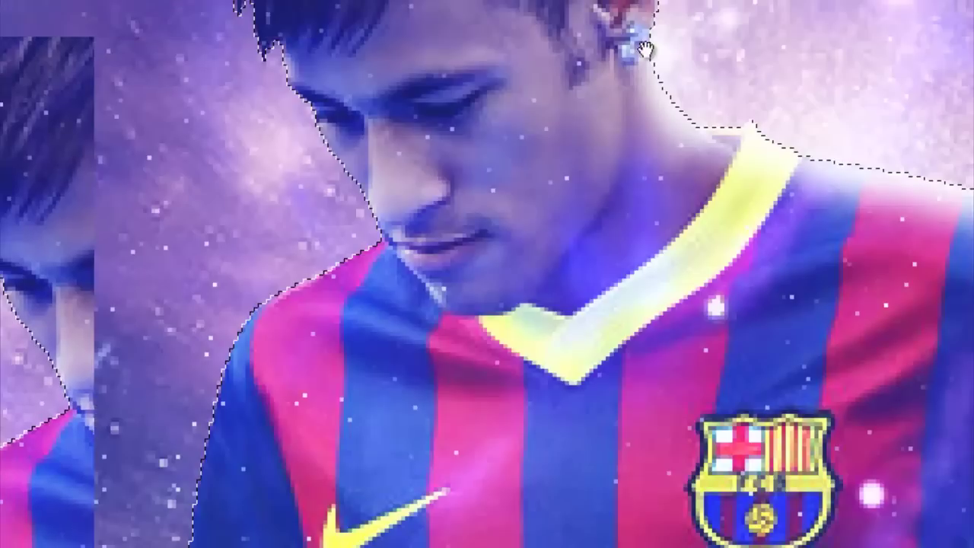
With a larger brush, refine the shoulder, neck, arm and armpit edges.
right_click(466, 144)
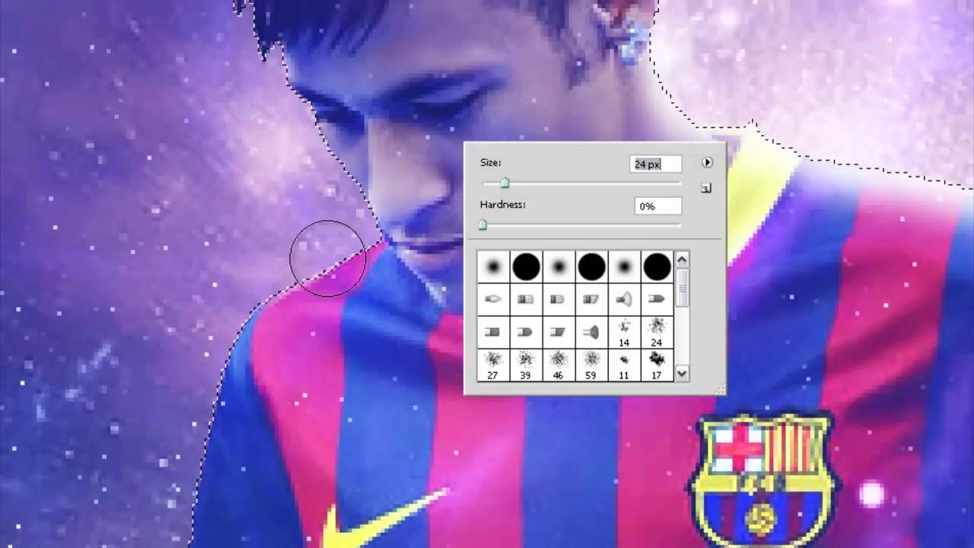
key("Return")
mouse_move(226, 303)
left_mouse_down()
mouse_move(249, 269)
mouse_move(341, 259)
mouse_move(322, 174)
mouse_move(368, 266)
mouse_move(163, 429)
mouse_move(366, 283)
left_mouse_up()
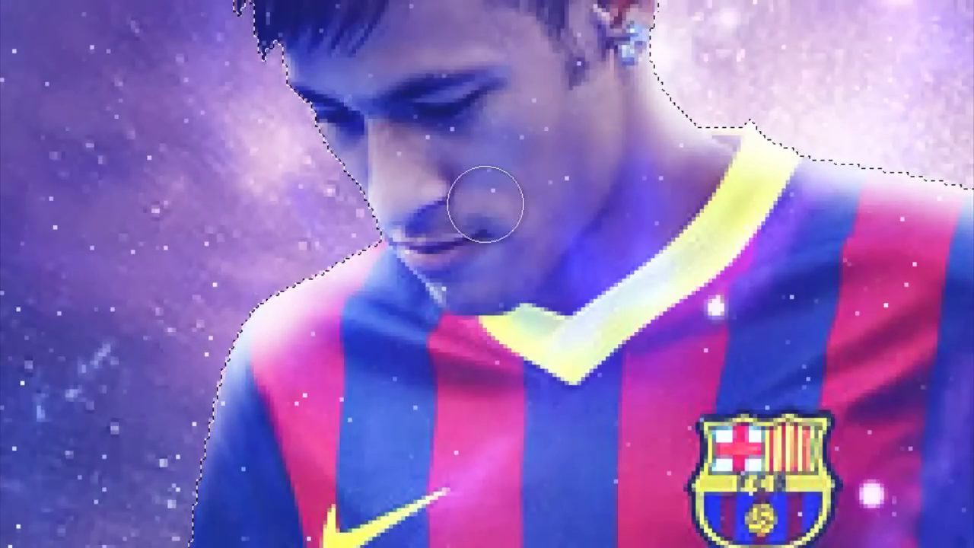
left_click_drag(470, 403, 742, 495)
left_click_drag(468, 337, 609, 358)
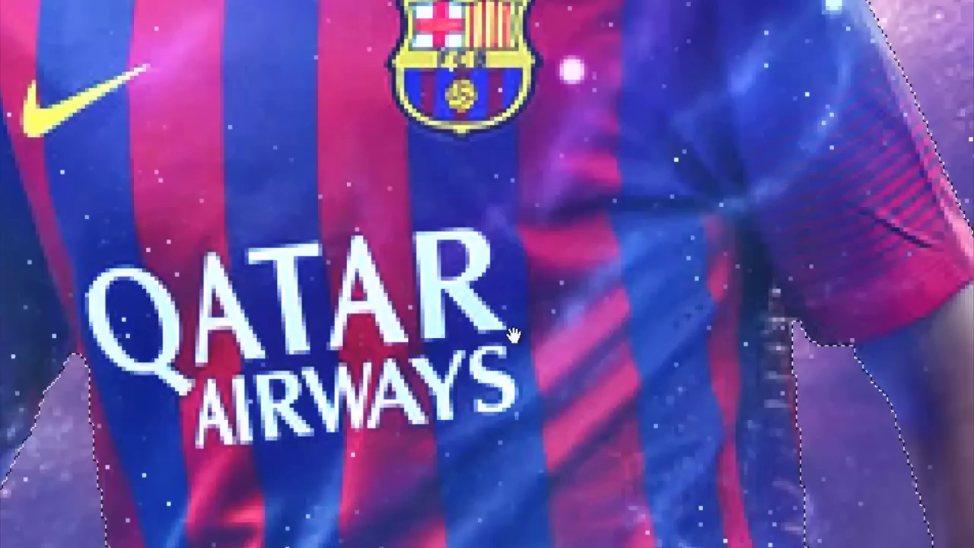
mouse_move(423, 339)
left_mouse_down()
mouse_move(390, 449)
mouse_move(403, 413)
left_mouse_up()
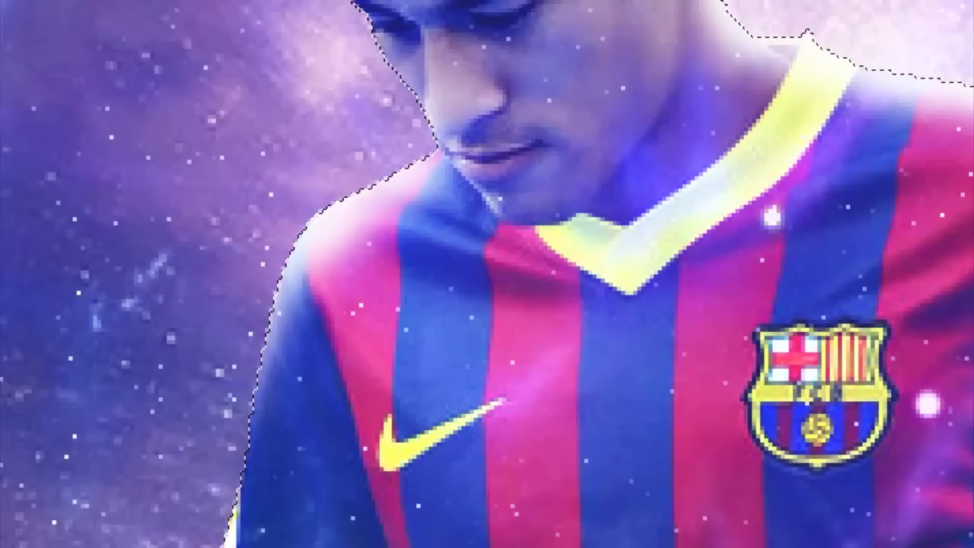
Clear the selection and set the brush to about 80 px.
key("ctrl+d")
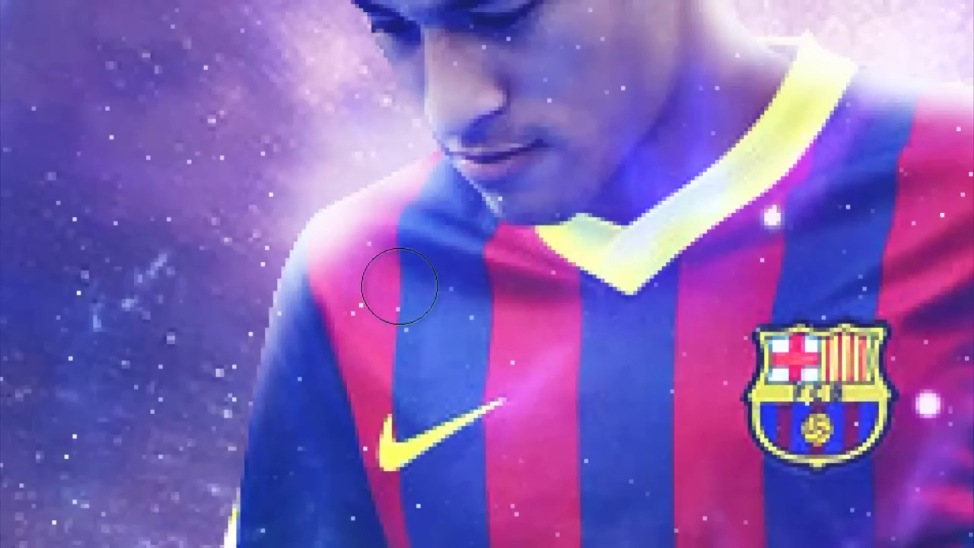
right_click(431, 227)
left_click_drag(468, 257, 495, 257)
key("Return")
scroll(570, 232, "down", 1)
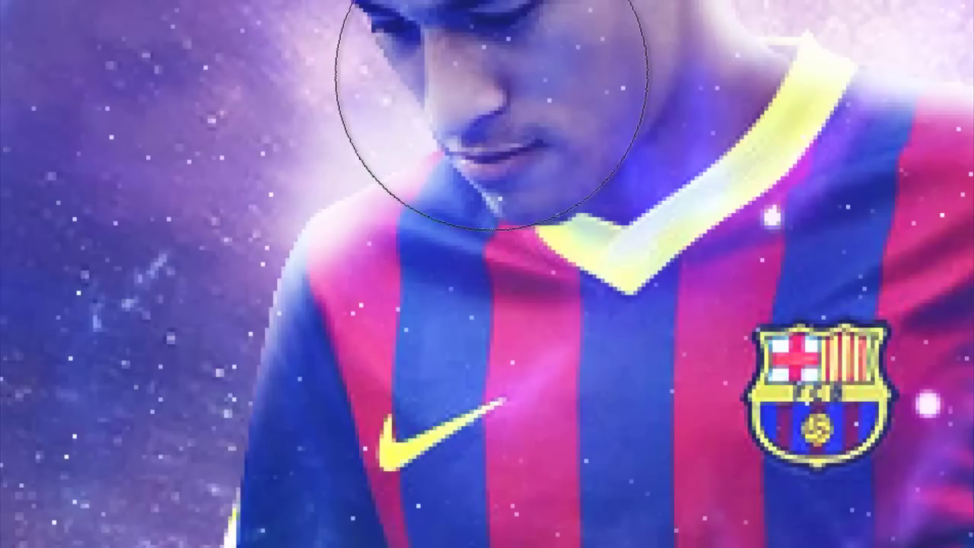
scroll(533, 124, "down", 2)
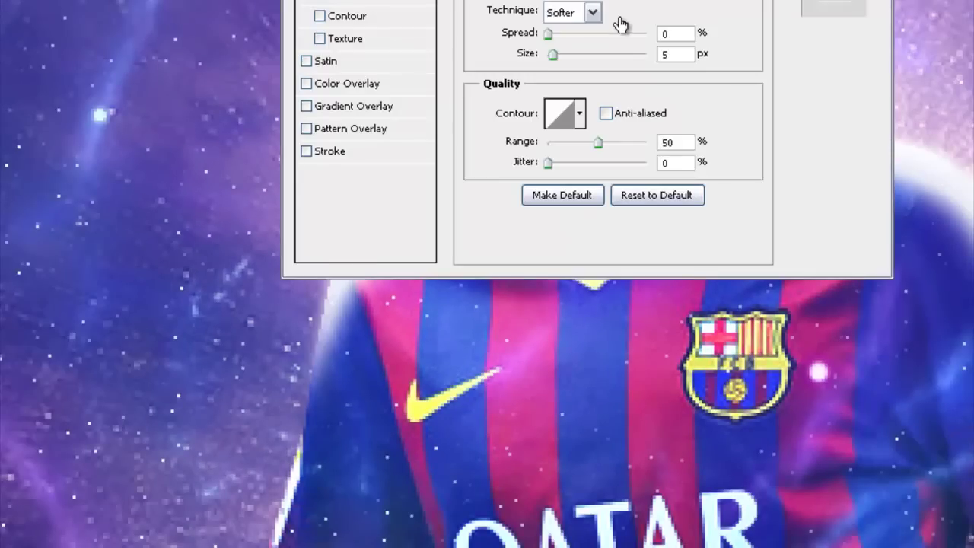
Apply a purple Outer Glow in Screen mode at 75% opacity and 27 px size.
left_click(675, 482)
left_click(623, 438)
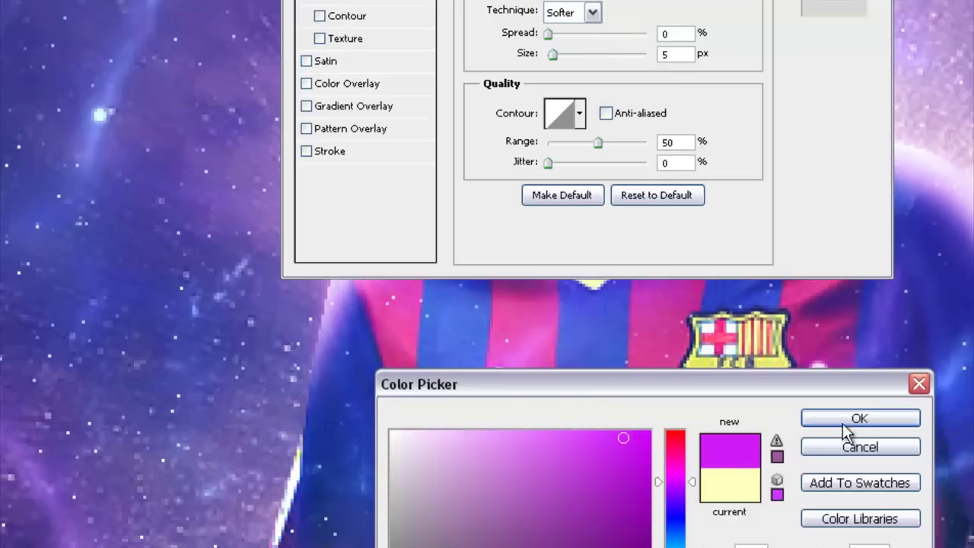
left_click(859, 419)
left_click(579, 56)
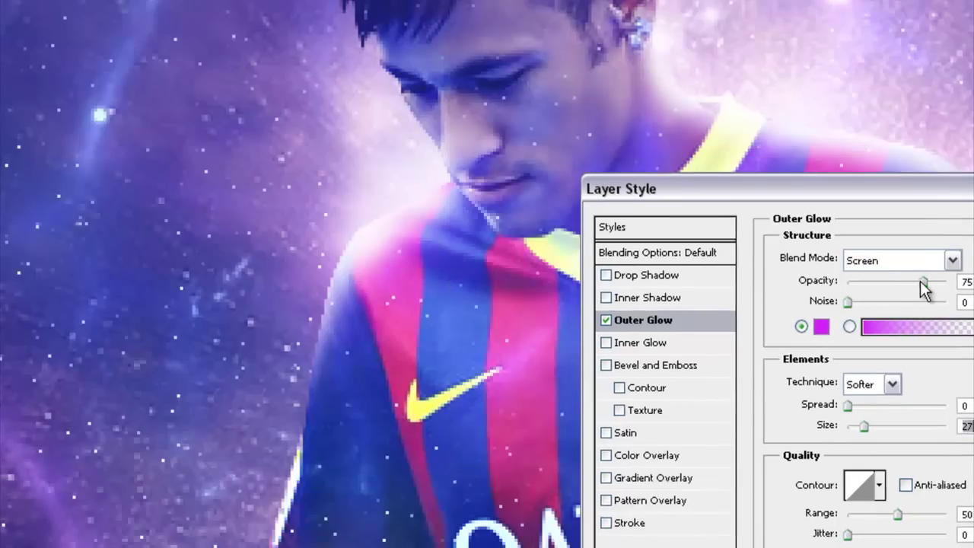
key("Return")
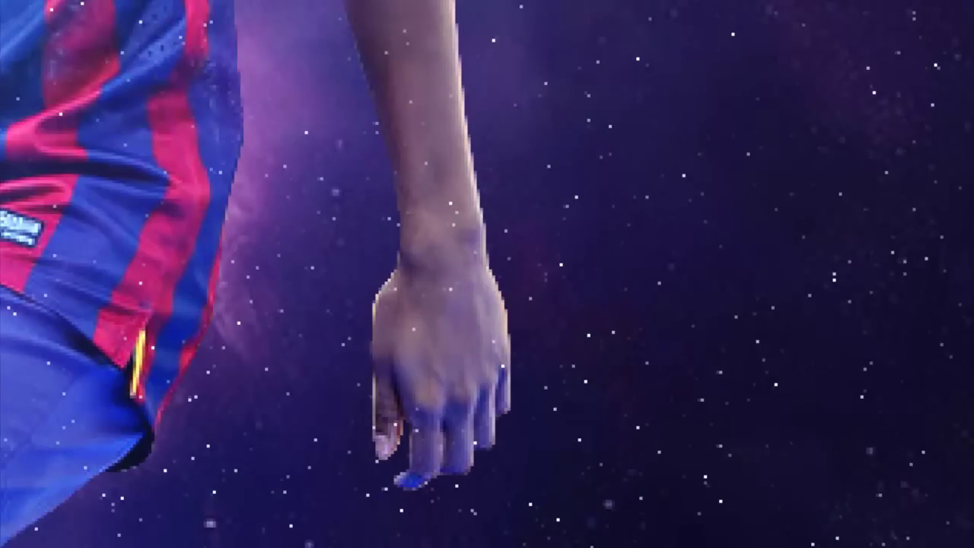
Use the Dodge Tool to brighten the arm edges, forearm, palm and both socks.
left_click(41, 233)
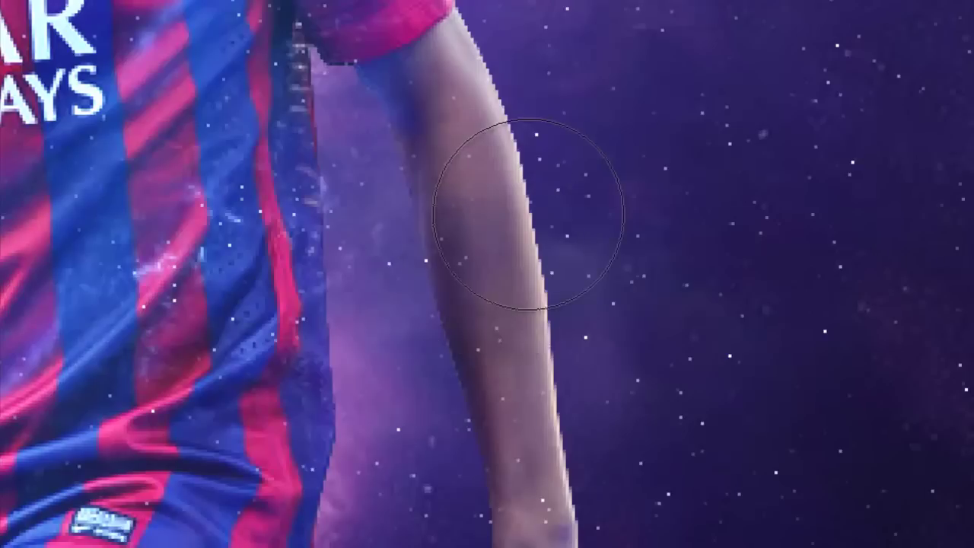
right_click(533, 215)
key("Escape")
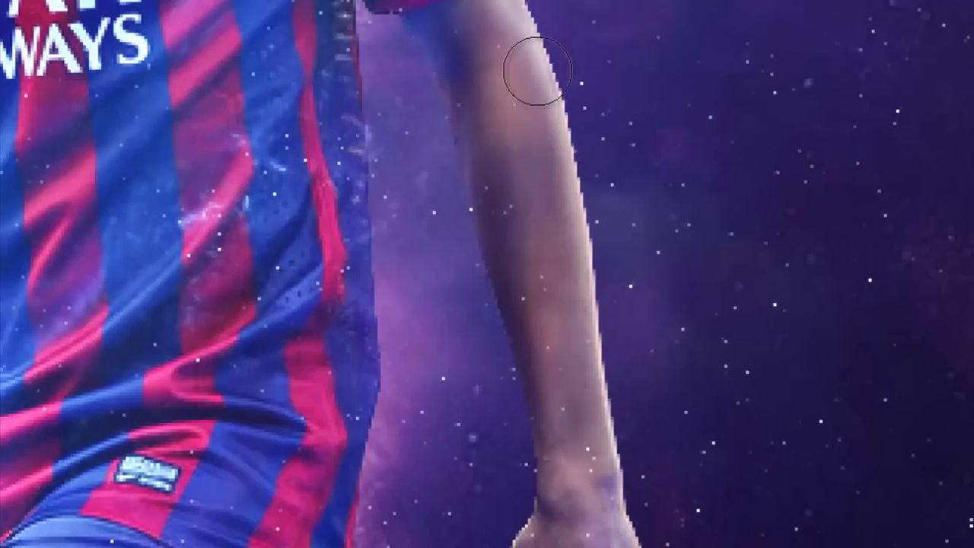
left_click_drag(537, 71, 588, 135)
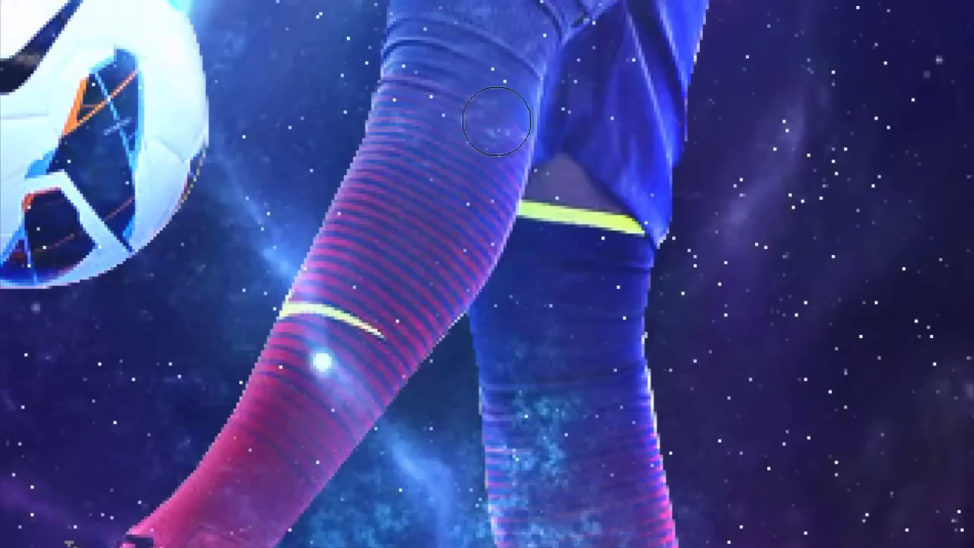
left_click_drag(496, 120, 357, 424)
left_click_drag(355, 124, 283, 380)
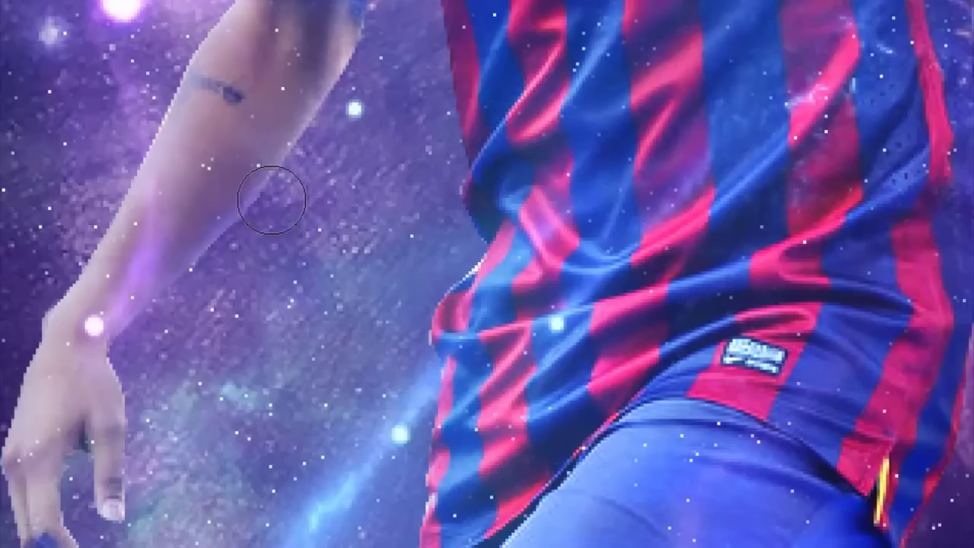
mouse_move(272, 200)
left_mouse_down()
mouse_move(252, 22)
mouse_move(194, 199)
left_mouse_up()
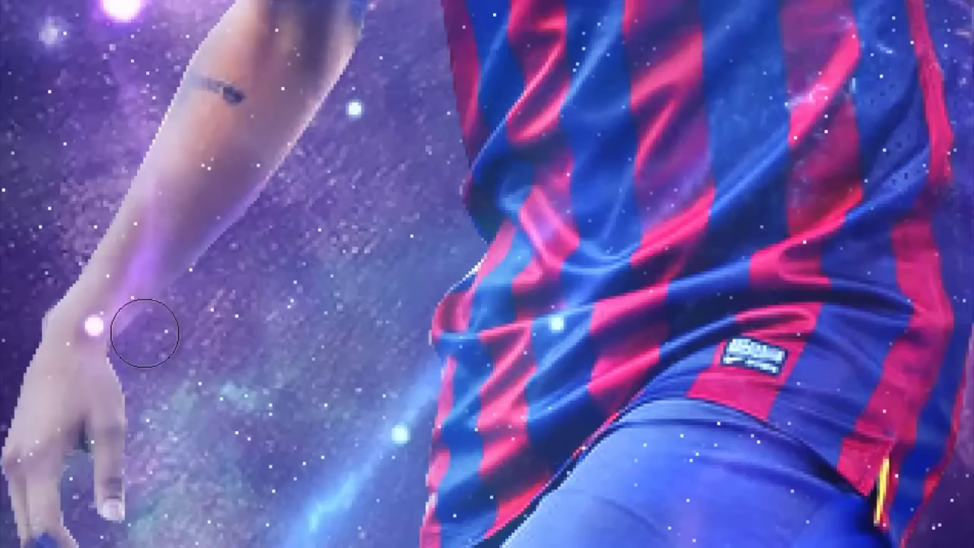
left_click_drag(62, 373, 50, 404)
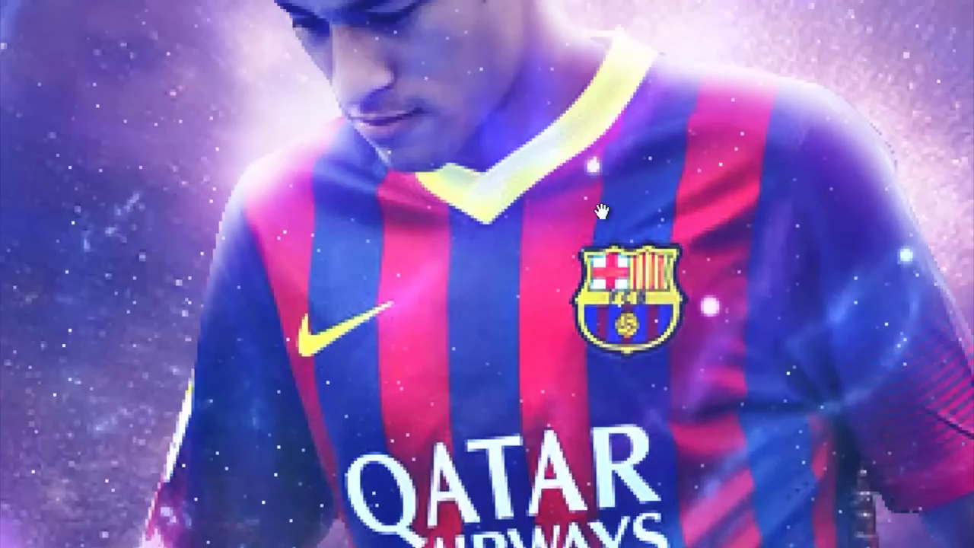
right_click(605, 183)
key("Return")
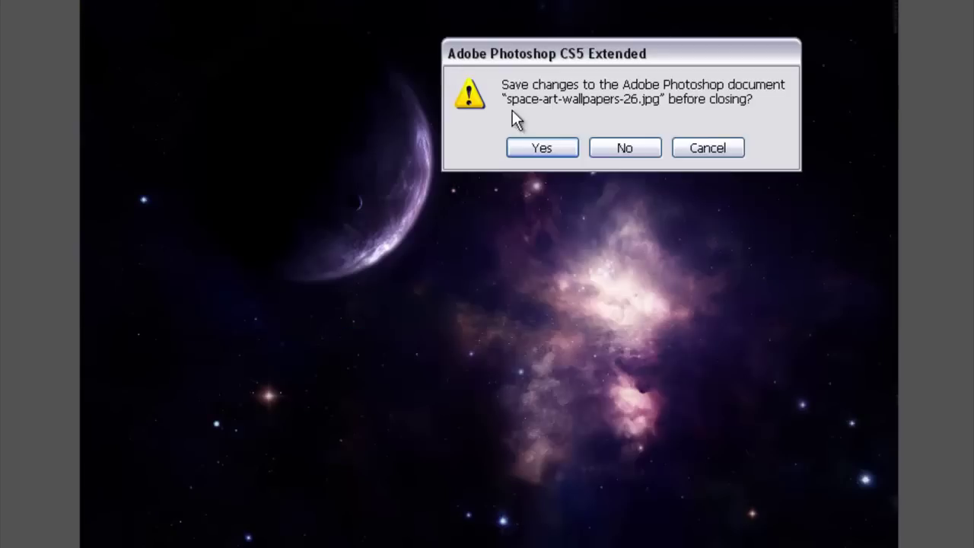
Close the space wallpaper and grass images without saving.
left_click(609, 141)
key("ctrl+w")
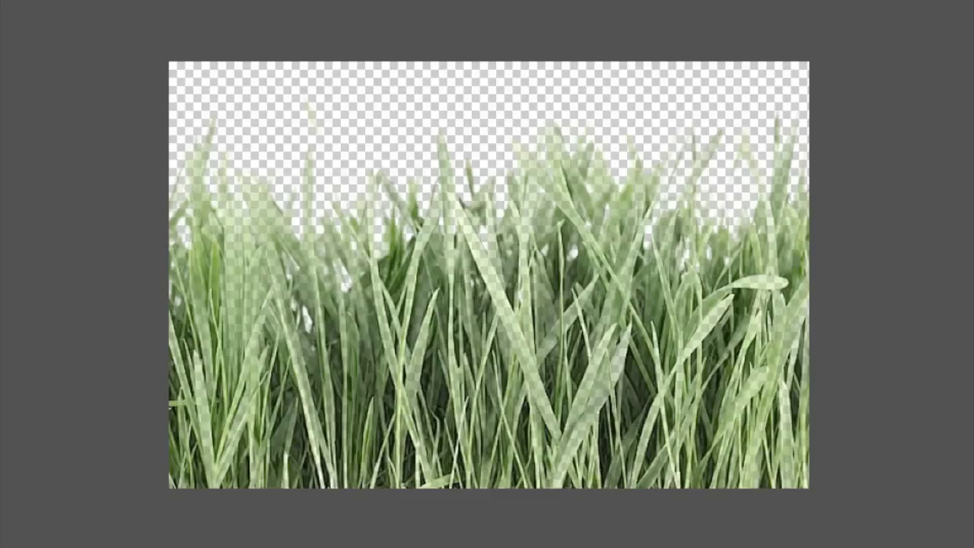
key("ctrl+w")
left_click(602, 137)
key("ctrl+w")
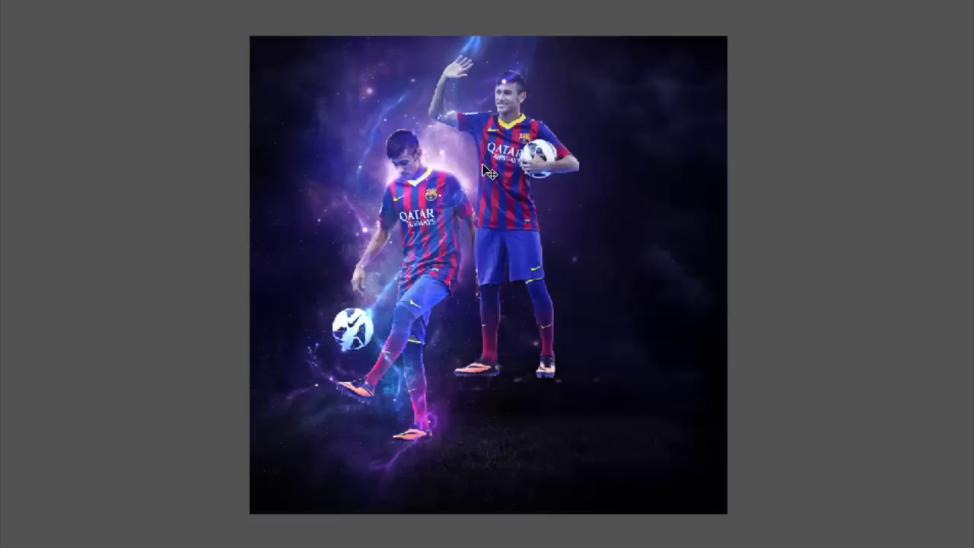
Flip the standing player horizontally and fully desaturate him.
left_click(398, 386)
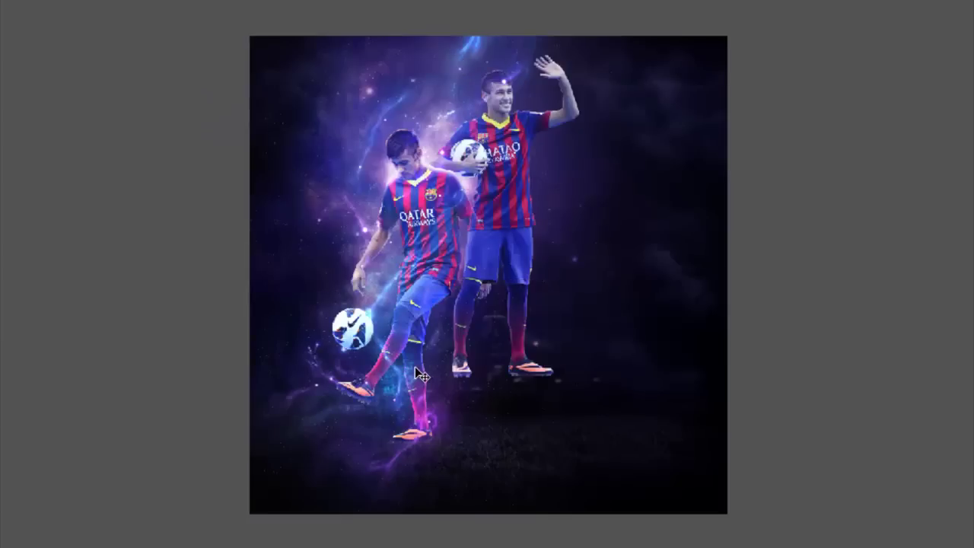
key("ctrl+u")
mouse_move(937, 196)
left_mouse_down()
mouse_move(874, 218)
mouse_move(844, 200)
left_mouse_up()
key("Return")
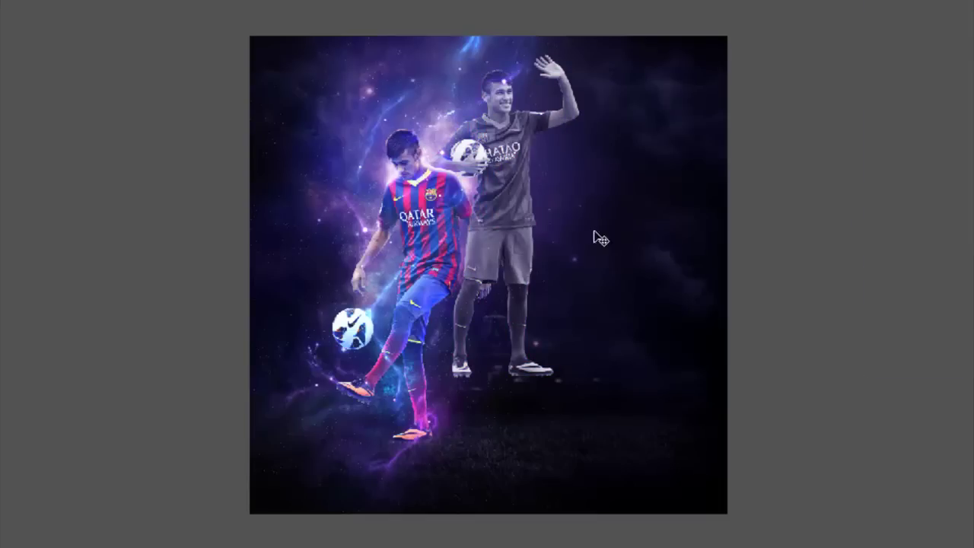
left_click_drag(515, 235, 488, 247)
Scale the grey player much larger, position him up-left, and place him behind the coloured player.
key("ctrl+t")
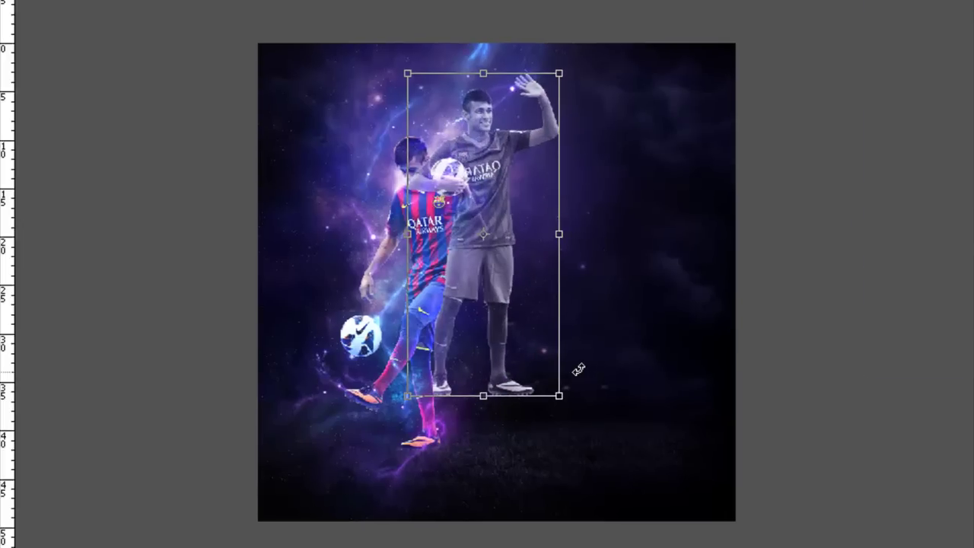
left_click_drag(568, 409, 716, 544)
left_click_drag(537, 307, 510, 278)
key("Return")
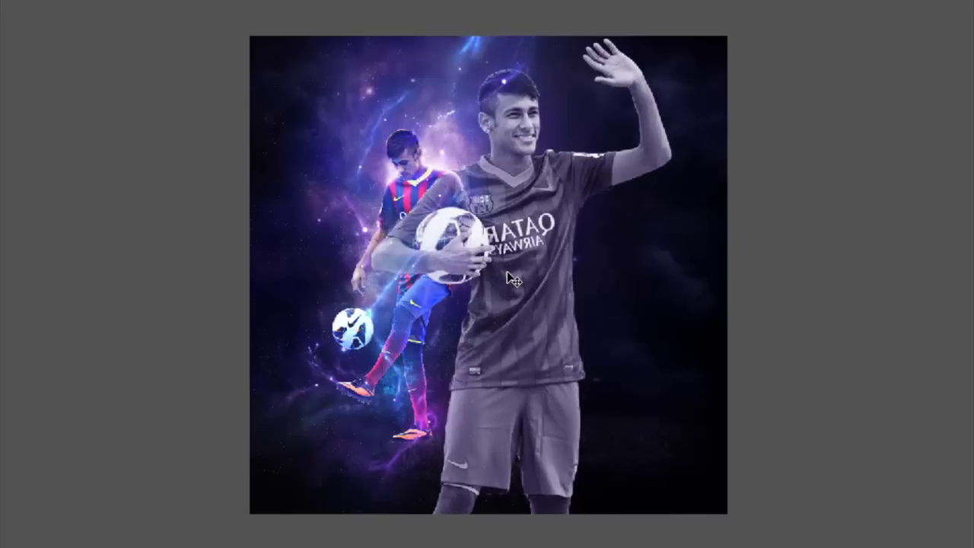
key("Right")
key("Right")
key("Right")
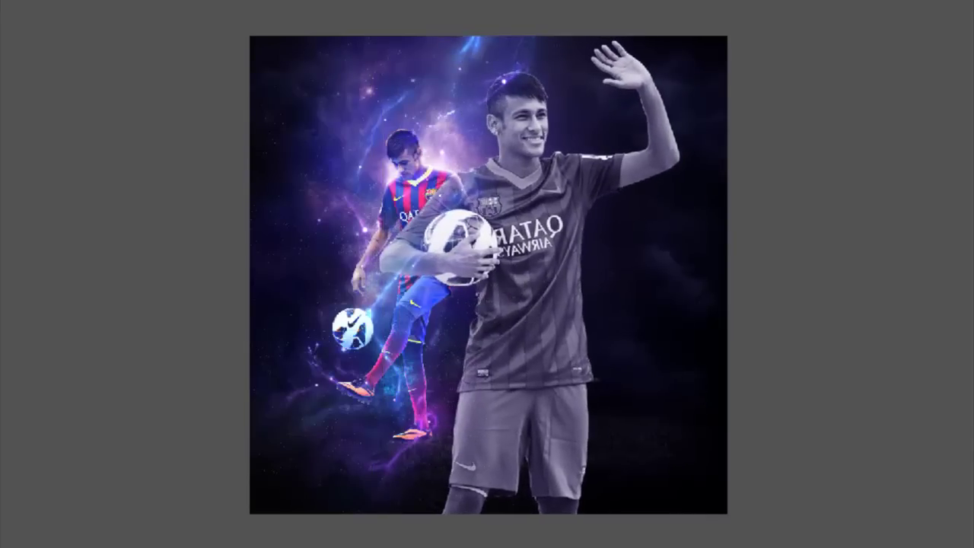
key("ctrl+bracketleft")
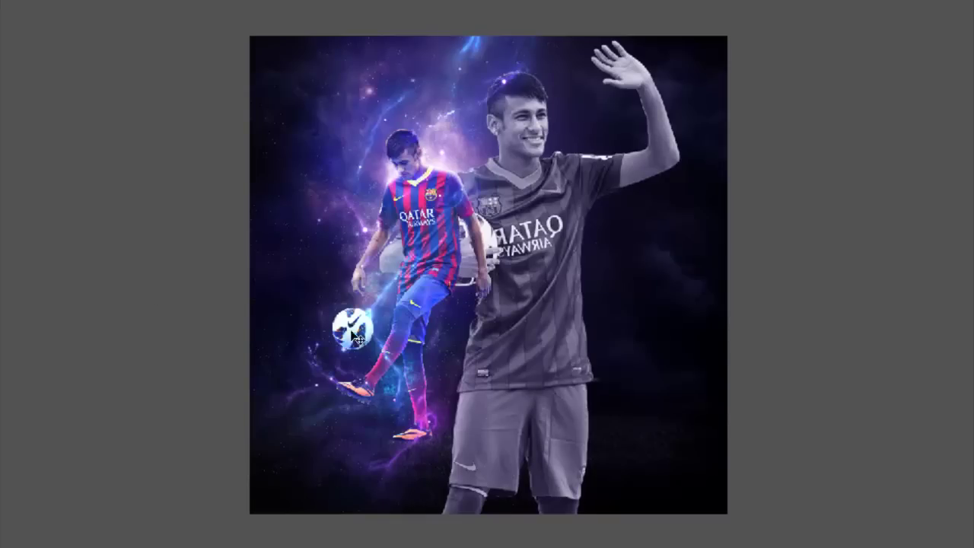
Brush over the grey player's shorts to darken them.
right_click(457, 259)
key("Return")
mouse_move(487, 381)
left_mouse_down()
mouse_move(565, 474)
mouse_move(435, 500)
mouse_move(609, 424)
mouse_move(576, 511)
mouse_move(590, 416)
mouse_move(474, 435)
mouse_move(500, 446)
mouse_move(609, 445)
left_mouse_up()
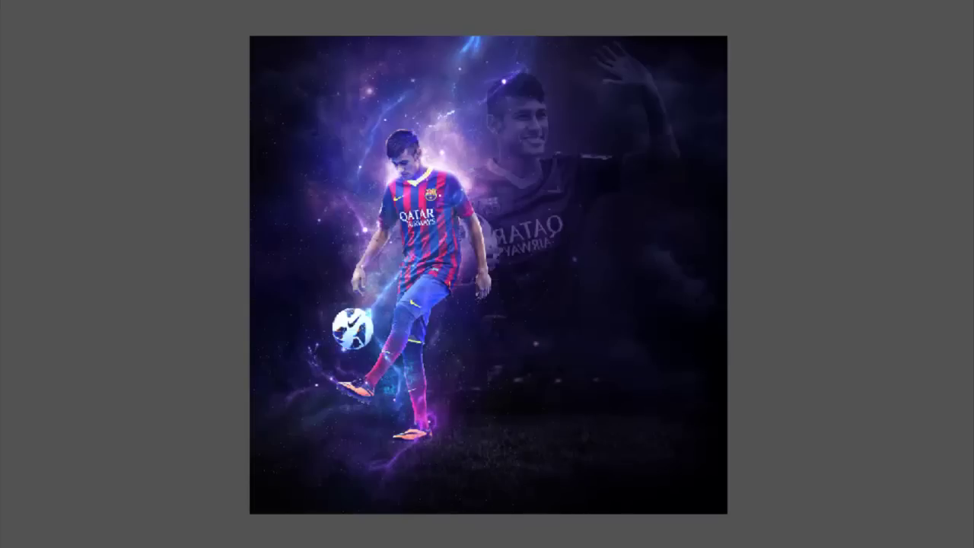
Zoom in on the grey player and raise his contrast to 52.
key("ctrl+1")
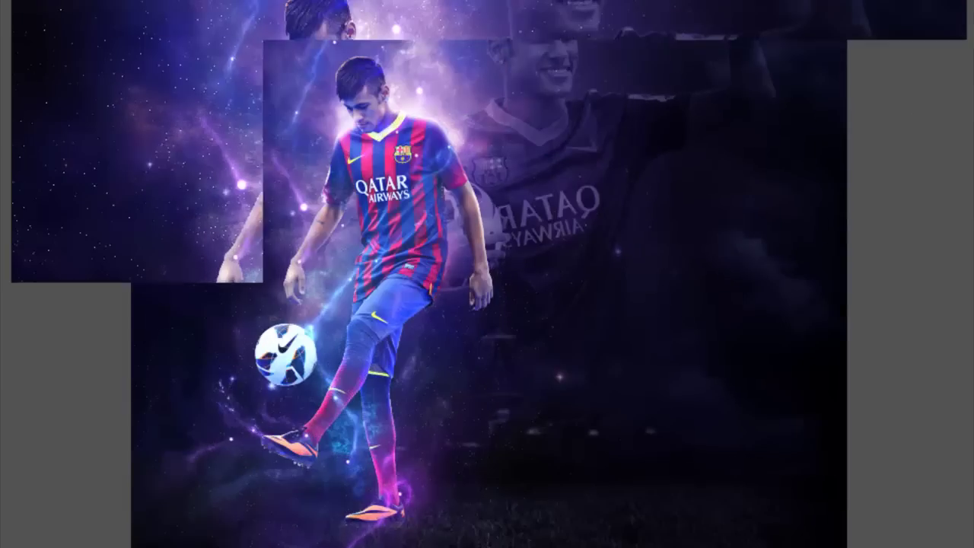
scroll(450, 304, "up", 2)
scroll(474, 222, "up", 3)
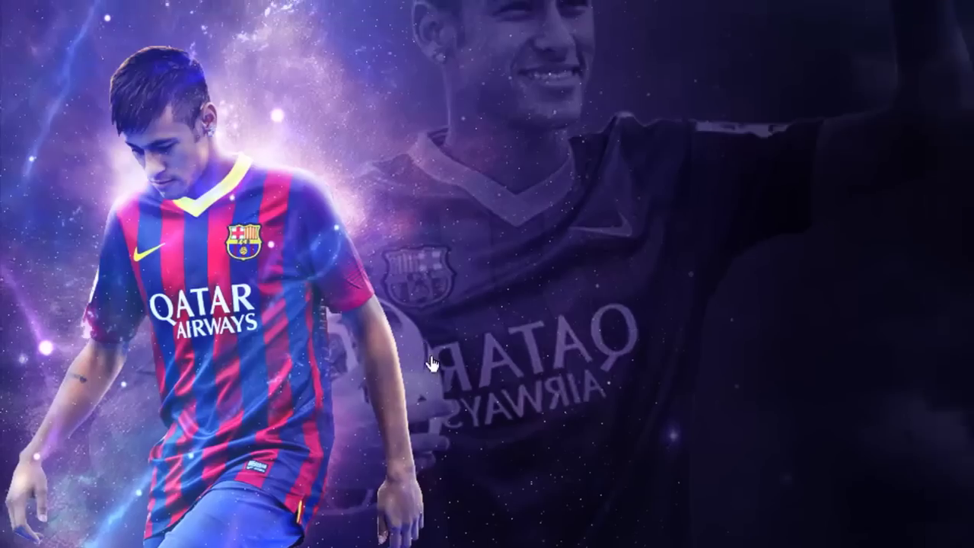
scroll(685, 343, "up", 3)
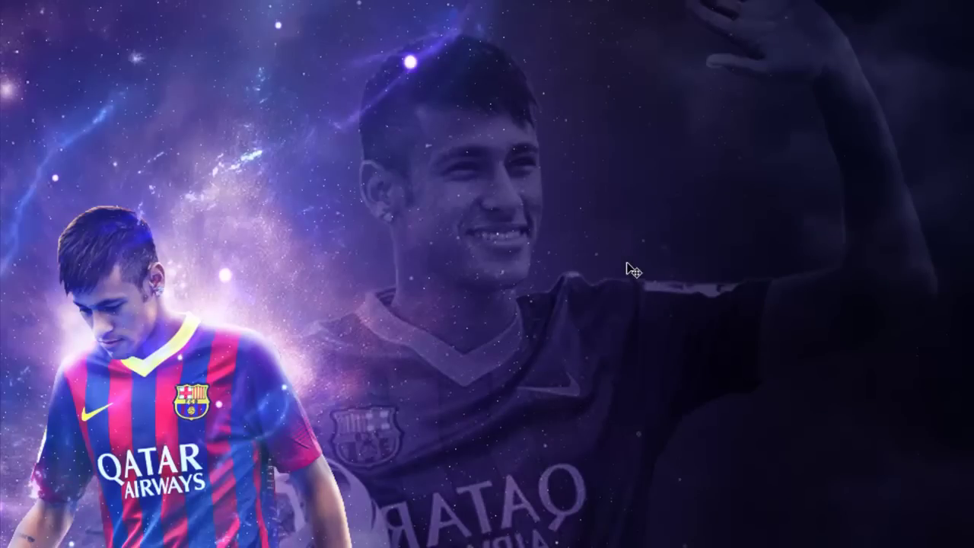
key("ctrl+plus")
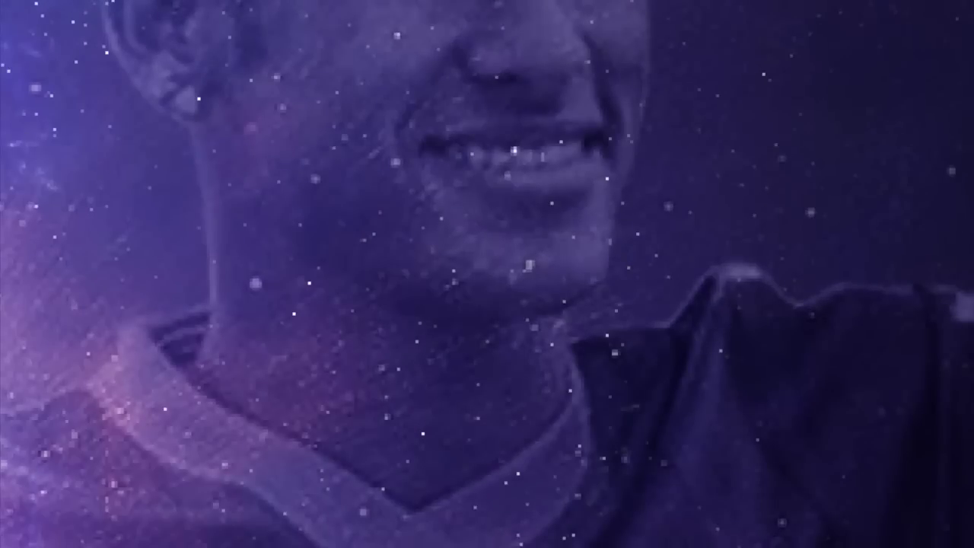
left_click(366, 8)
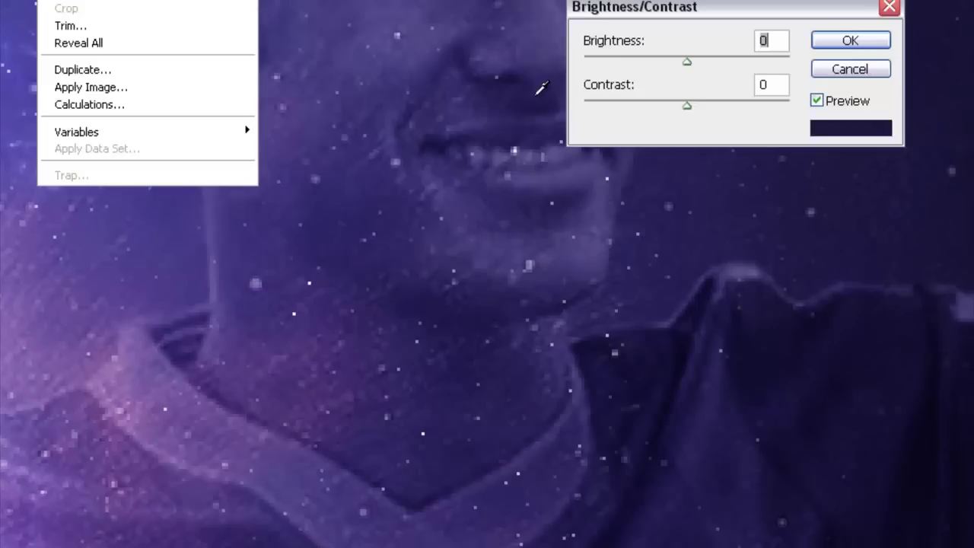
left_click_drag(709, 110, 741, 108)
left_click(849, 42)
Resize the soft brush, shrinking it and then making it much larger.
right_click(430, 200)
key("Return")
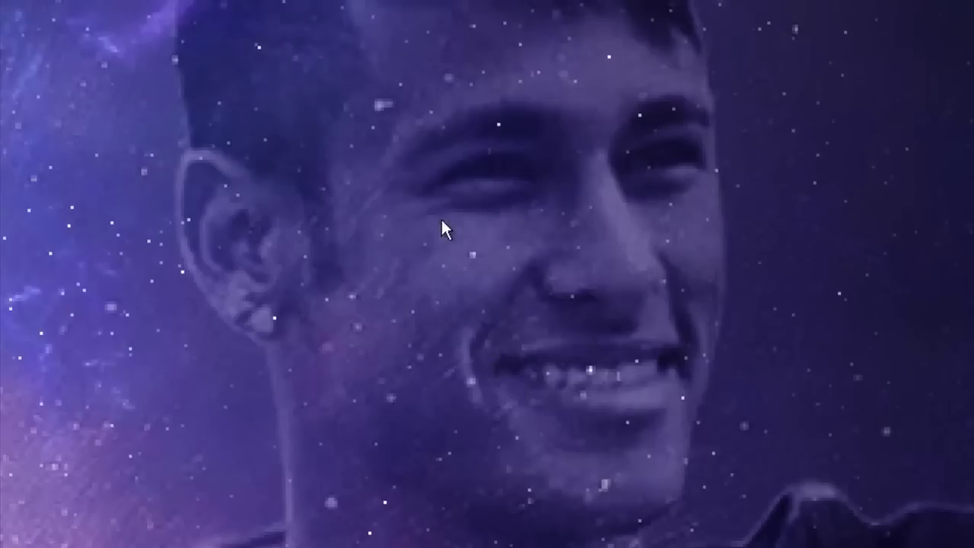
right_click(443, 219)
left_click_drag(476, 255, 507, 255)
key("Return")
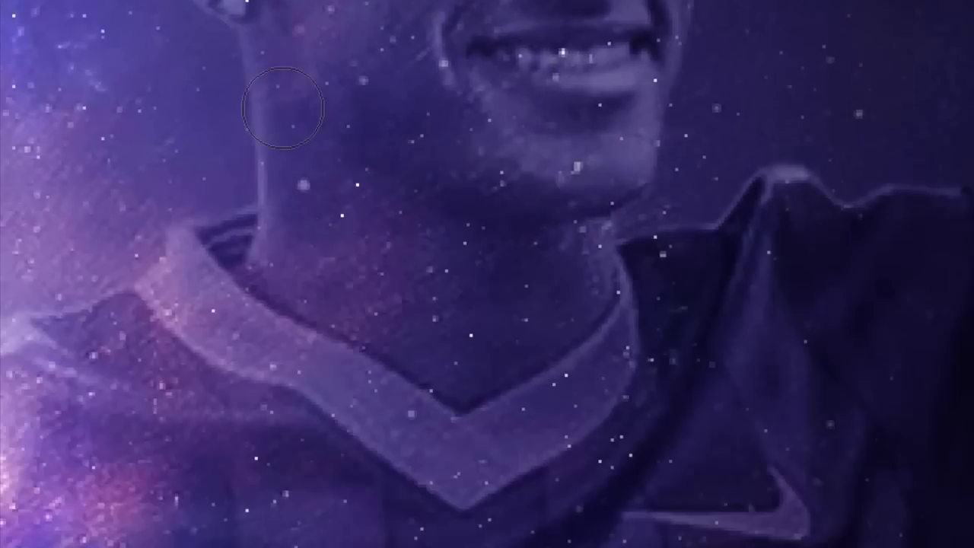
Pan around the grey player's face and raised hand.
left_click_drag(358, 54, 344, 374)
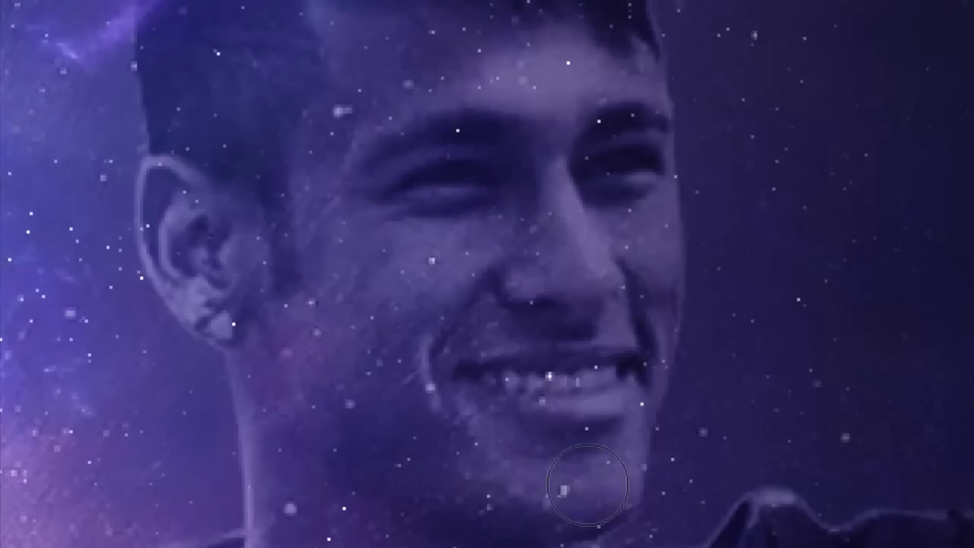
scroll(507, 235, "down", 5)
scroll(496, 255, "down", 4)
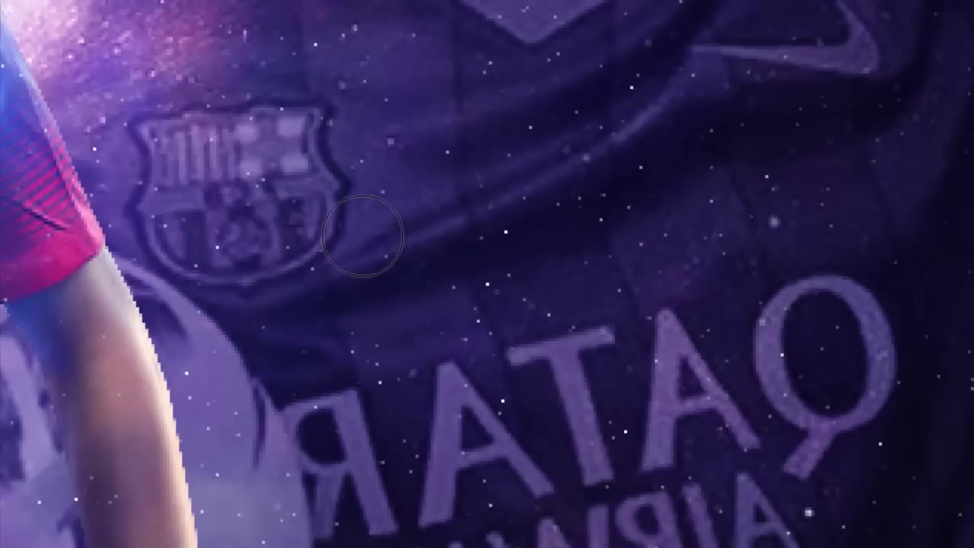
scroll(419, 102, "down", 5)
scroll(556, 326, "down", 5)
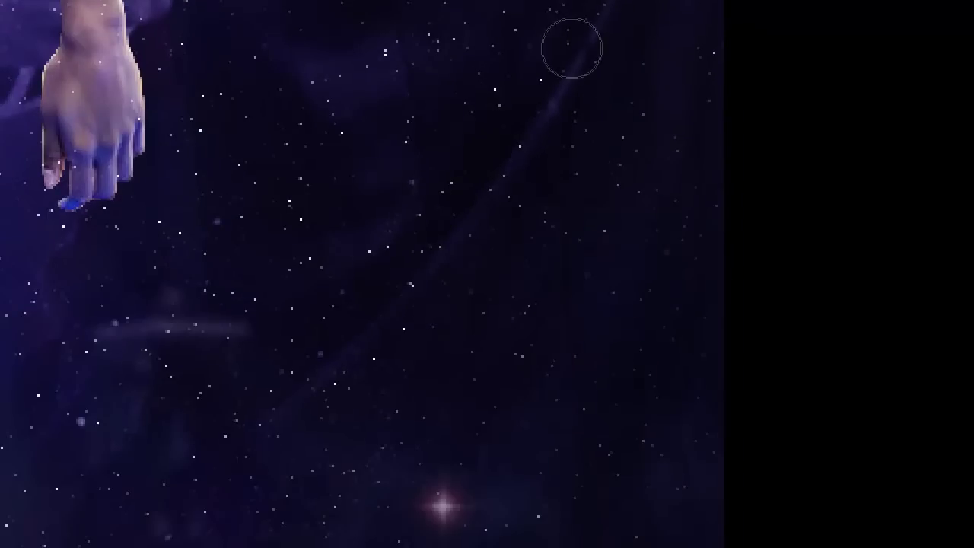
scroll(328, 327, "up", 4)
scroll(170, 275, "up", 4)
scroll(162, 310, "up", 4)
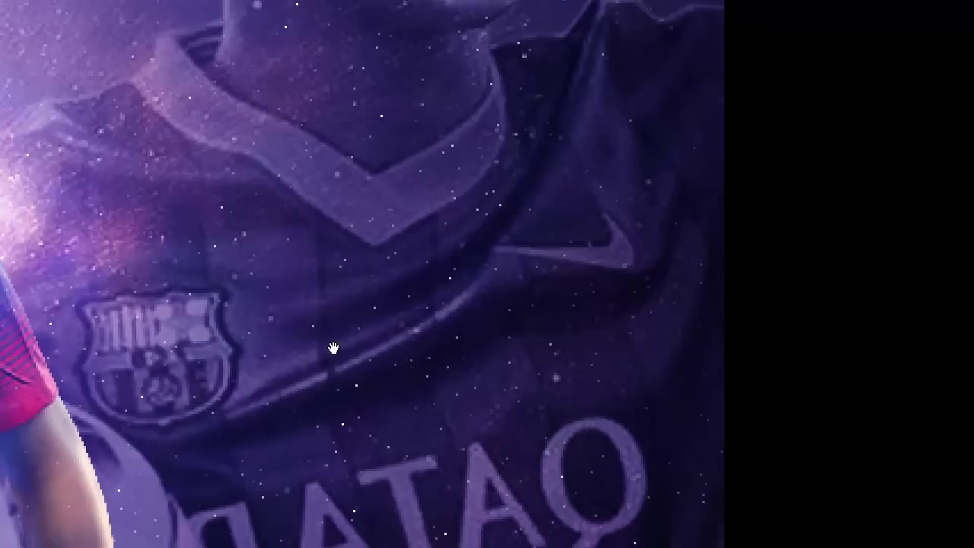
scroll(152, 366, "up", 3)
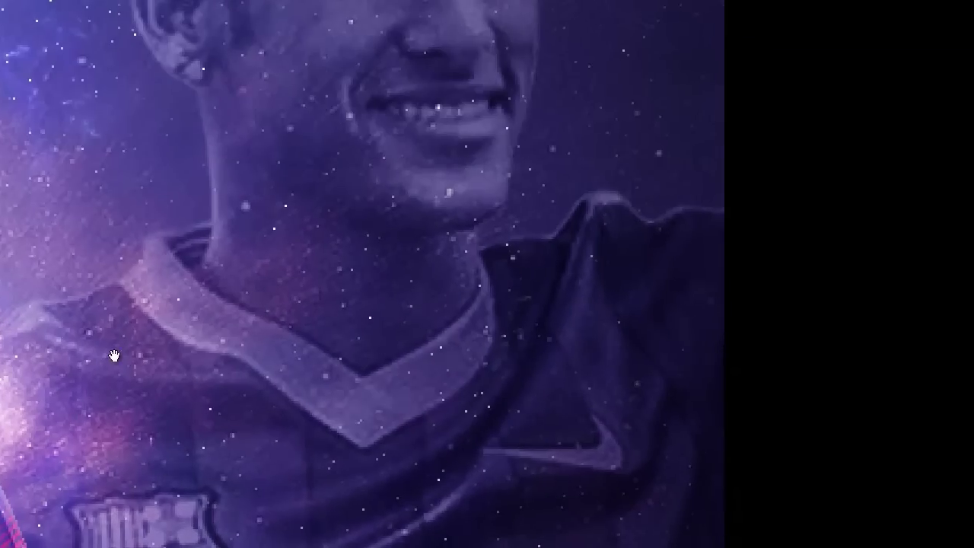
scroll(267, 411, "right", 5)
scroll(297, 358, "right", 3)
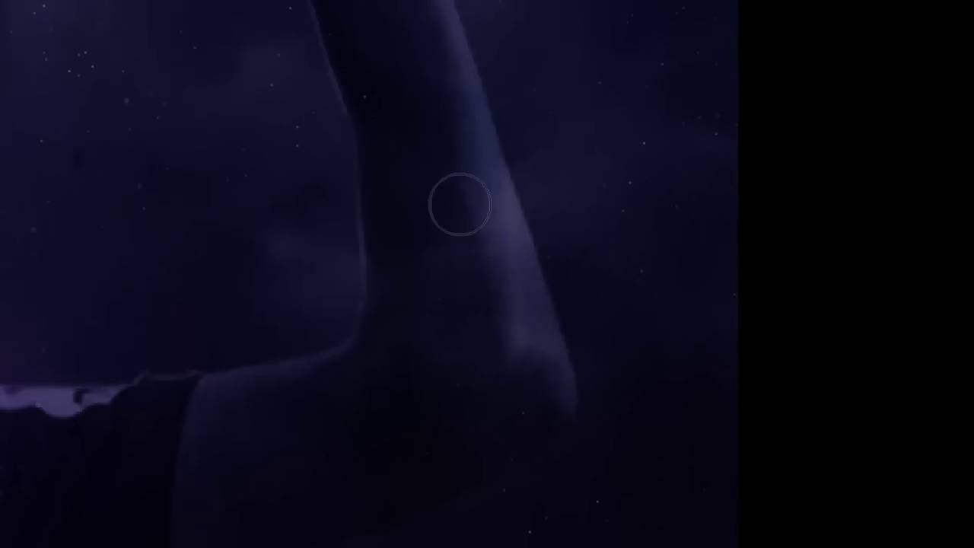
scroll(457, 289, "up", 4)
scroll(449, 304, "left", 3)
scroll(409, 403, "up", 4)
scroll(409, 403, "left", 2)
Enlarge the soft brush again and zoom out to fit the whole poster.
right_click(346, 324)
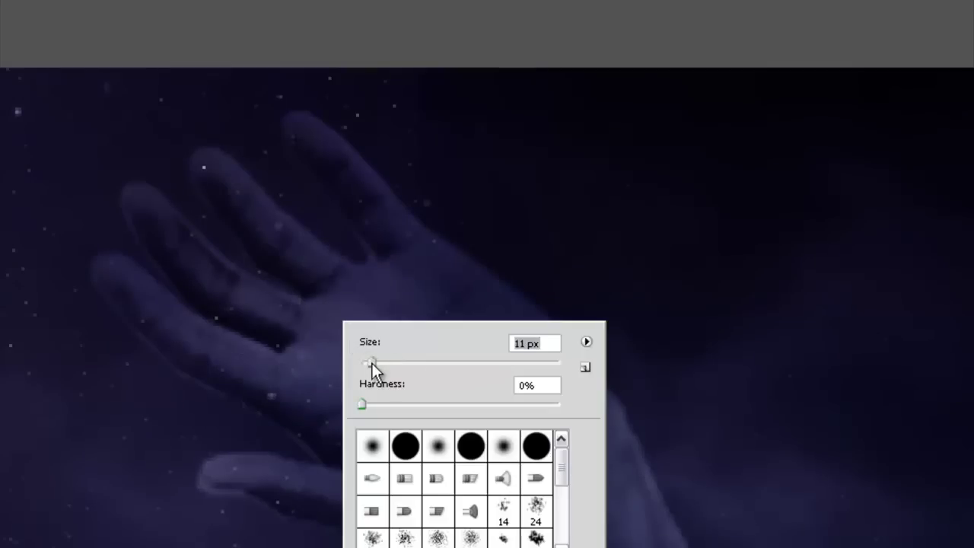
key("Return")
right_click(439, 376)
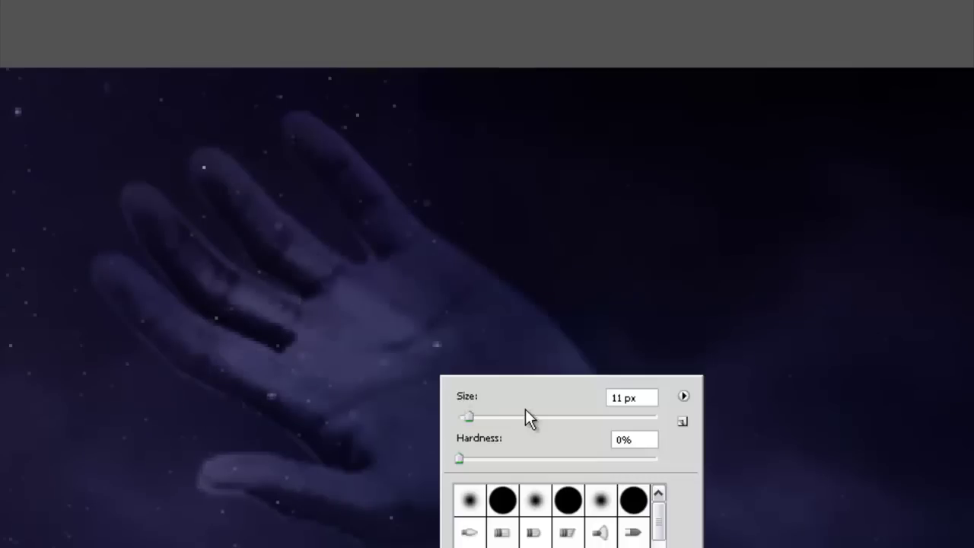
left_click_drag(467, 412, 525, 412)
key("Return")
key("ctrl+minus")
key("ctrl+minus")
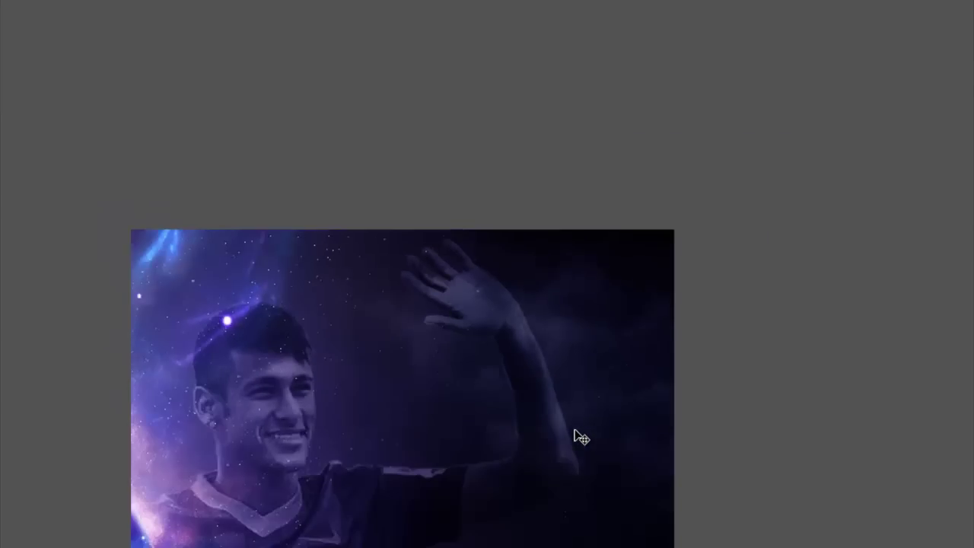
key("ctrl+0")
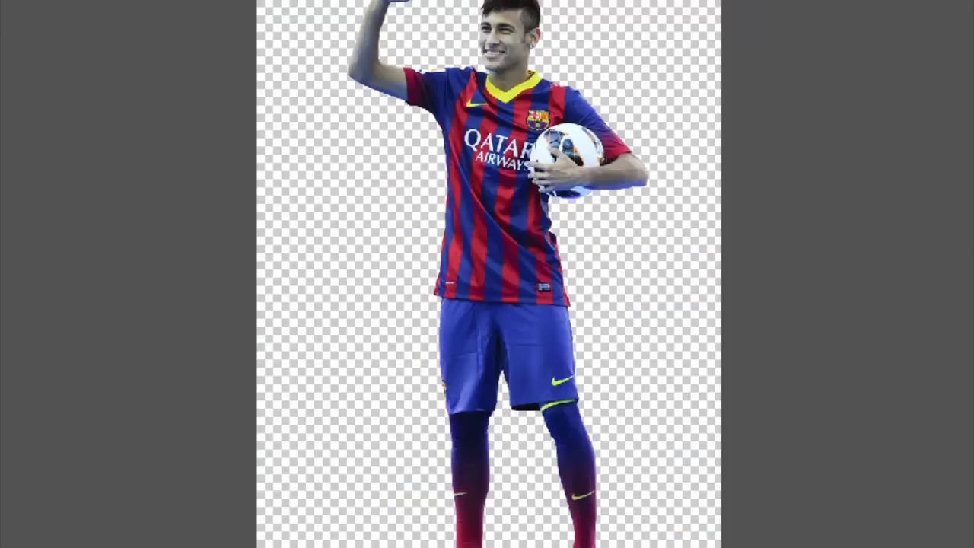
Close hrtt.png and bring the NJ logo into the poster.
key("ctrl+w")
left_click(625, 134)
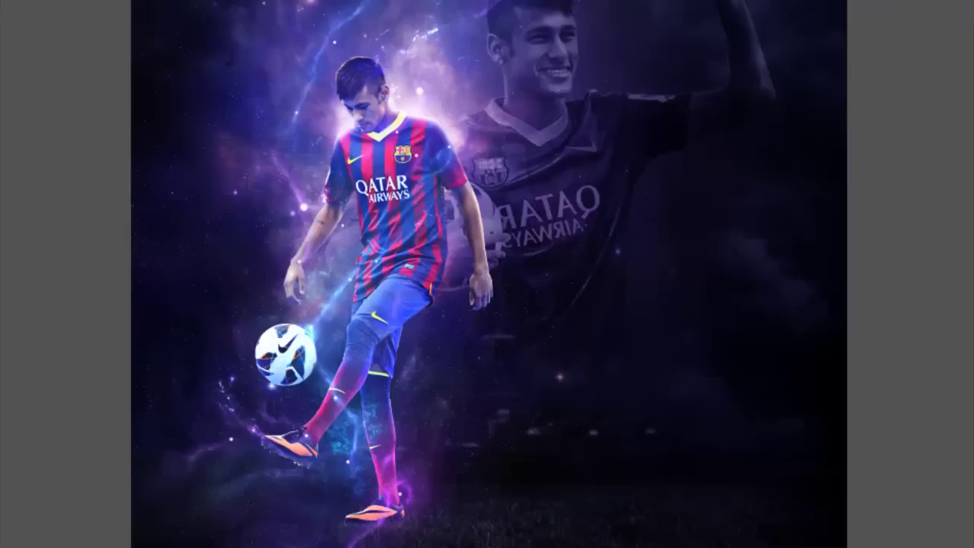
left_click_drag(811, 61, 507, 83)
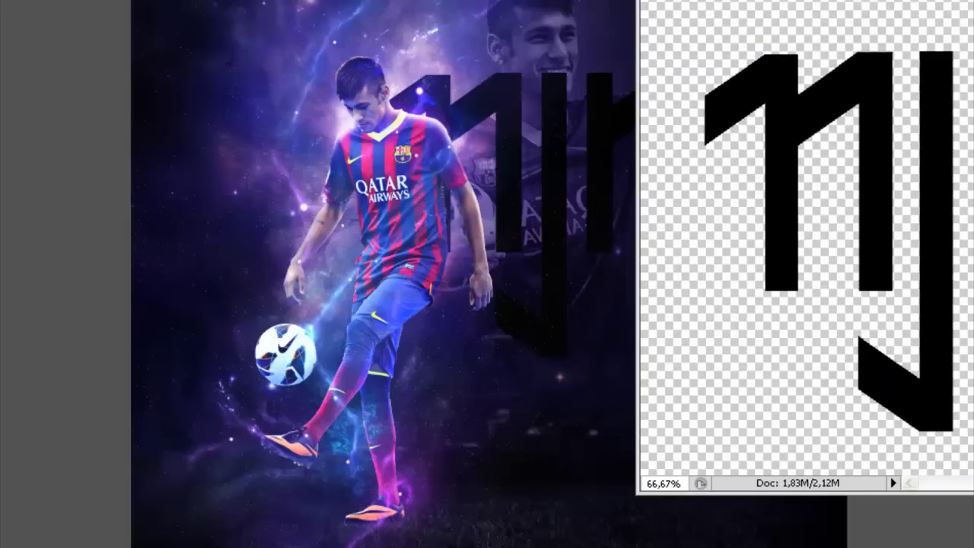
key("ctrl+w")
Turn the NJ logo white with Hue/Saturation and bring it in front of the player.
key("ctrl+u")
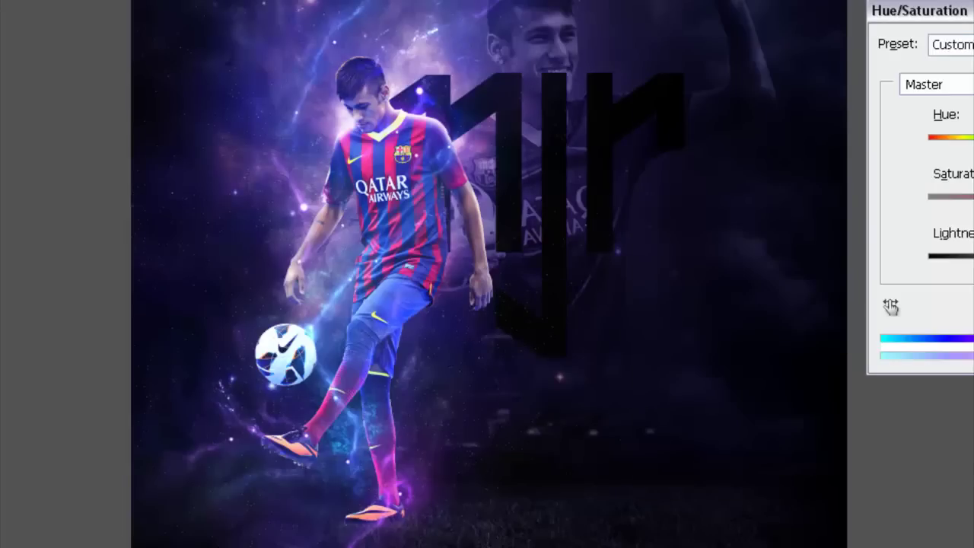
key("Return")
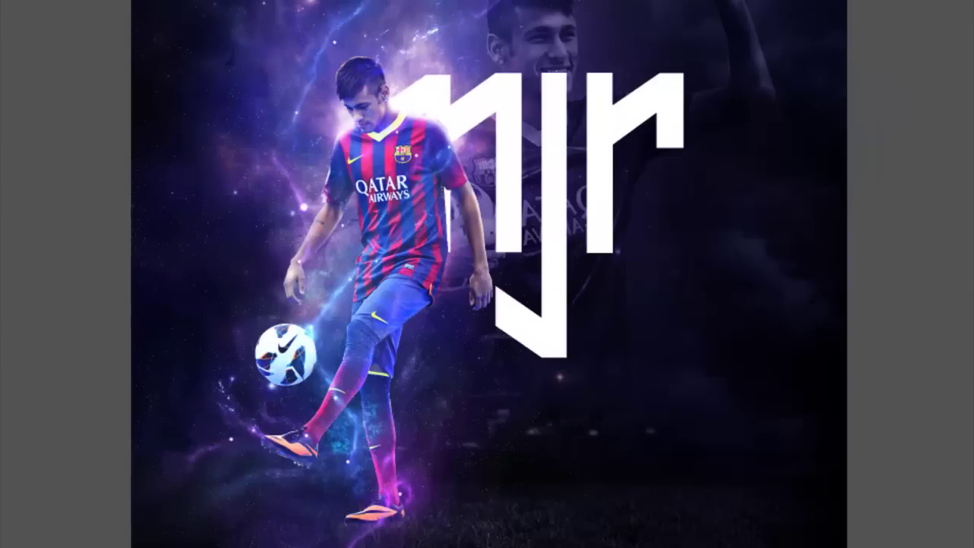
key("ctrl+bracketright")
Scale the logo to about half size, move it to the poster's right side, and rescale it.
key("ctrl+t")
left_click_drag(678, 352, 531, 213)
key("Return")
mouse_move(455, 207)
left_mouse_down()
mouse_move(715, 358)
mouse_move(719, 371)
left_mouse_up()
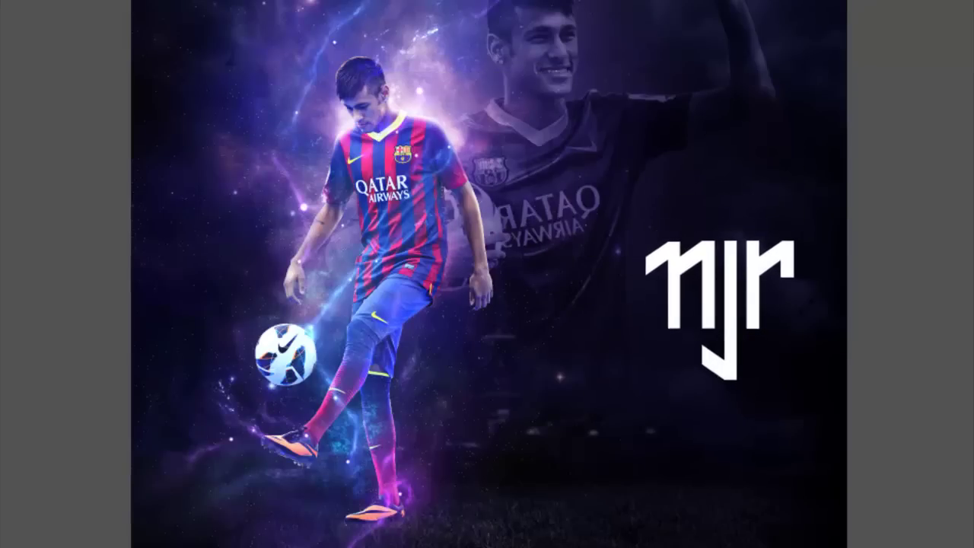
key("ctrl+t")
left_click_drag(799, 381, 896, 495)
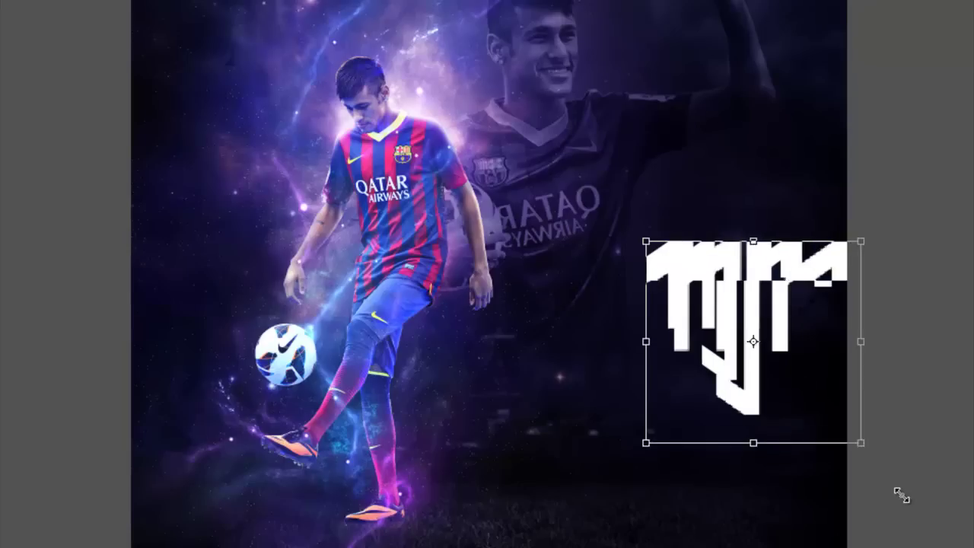
key("Return")
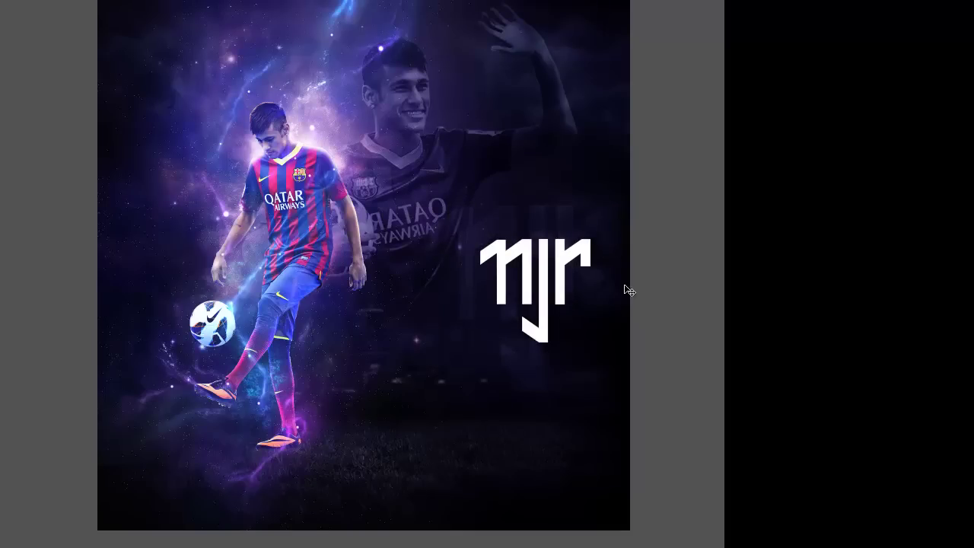
Nudge the NJR logo slightly left and add a Color Balance adjustment with Midtones blue +16.
left_click_drag(549, 284, 545, 283)
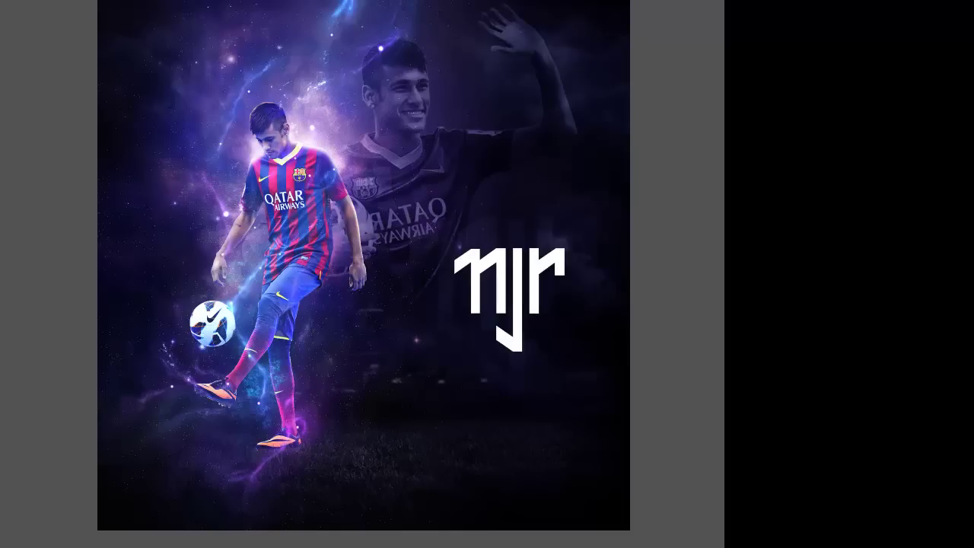
left_click(645, 288)
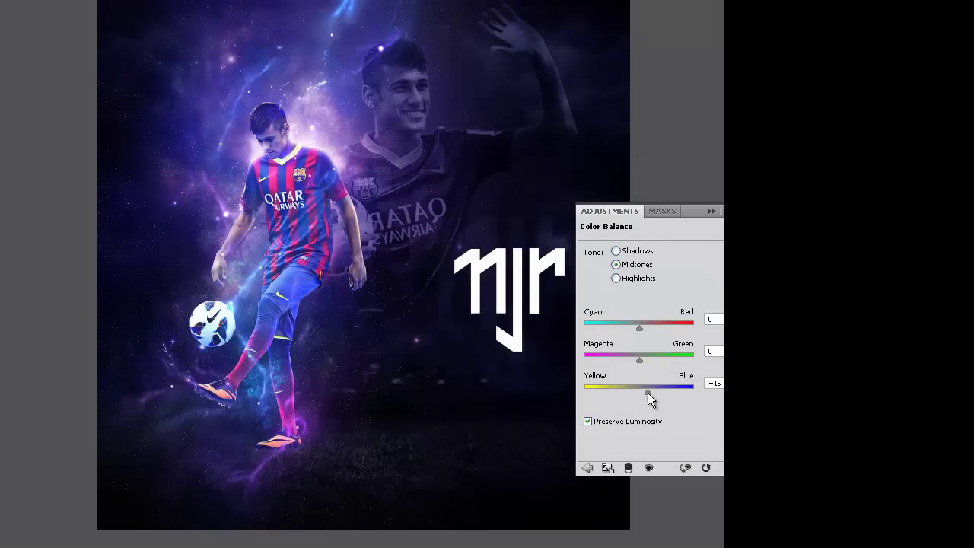